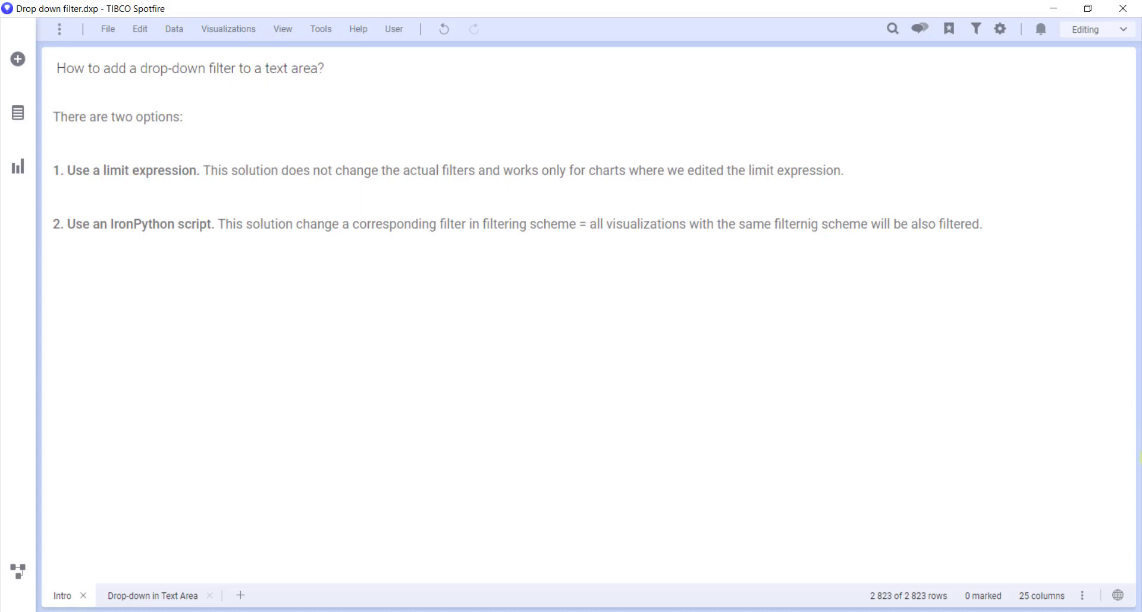
# Open the Drop-down in Text Area page and switch its year filter through 2003, 2004 and 2005.
pyautogui.click(157, 595)
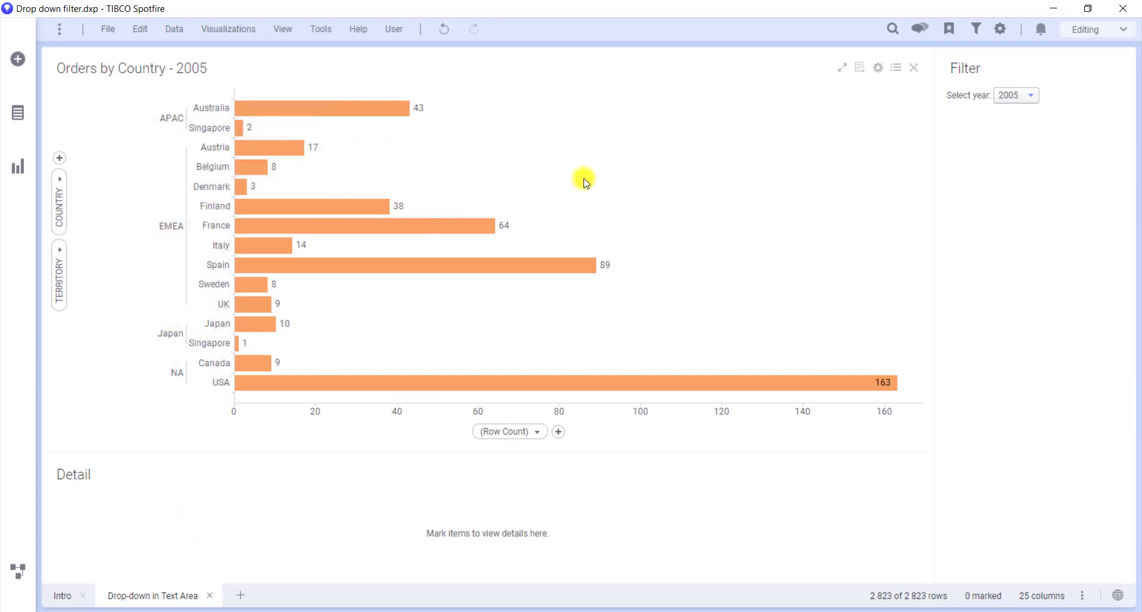
pyautogui.click(1023, 101)
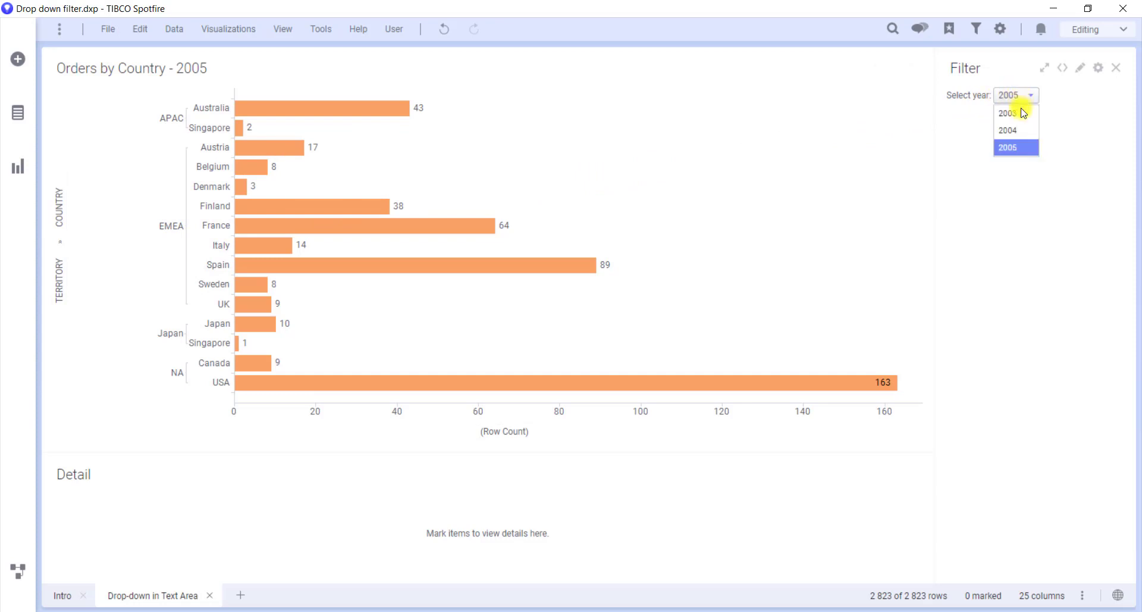
pyautogui.click(1021, 112)
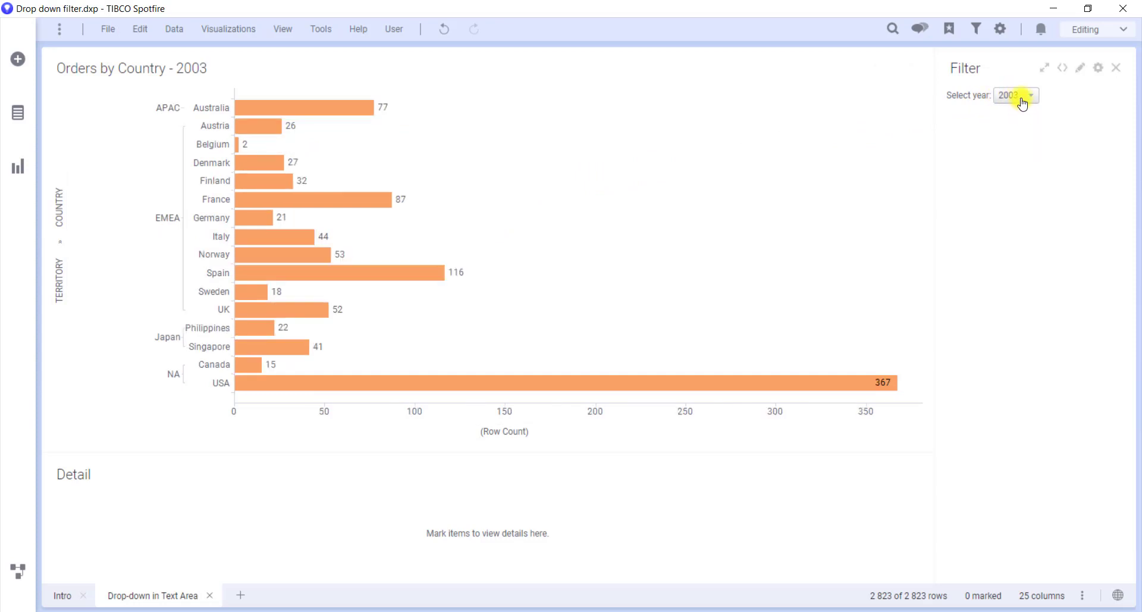
pyautogui.click(1020, 97)
pyautogui.click(1022, 127)
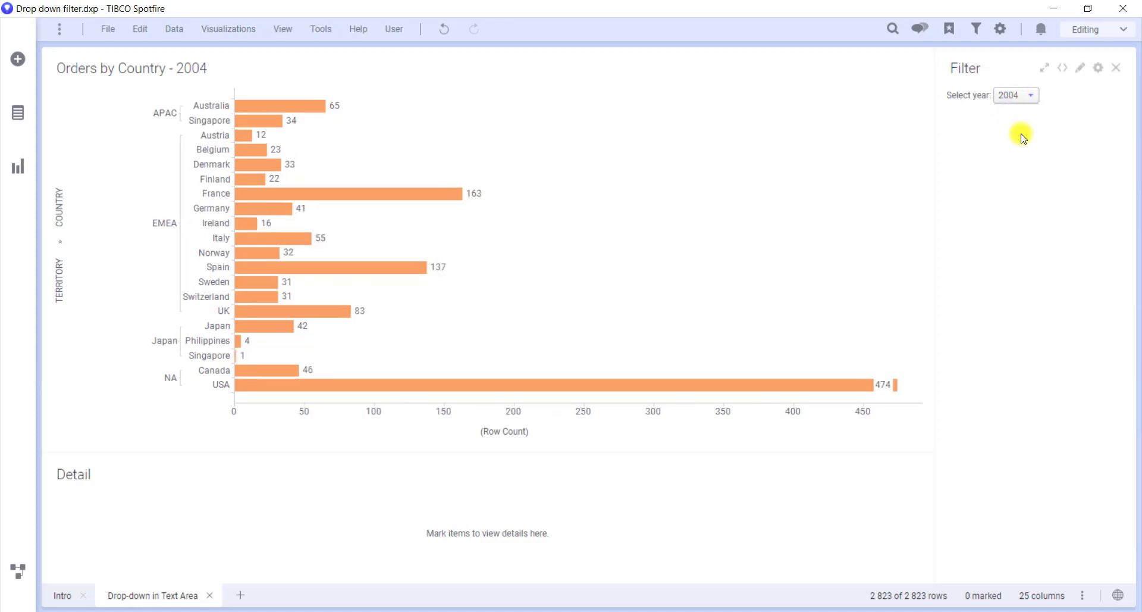
pyautogui.click(1020, 97)
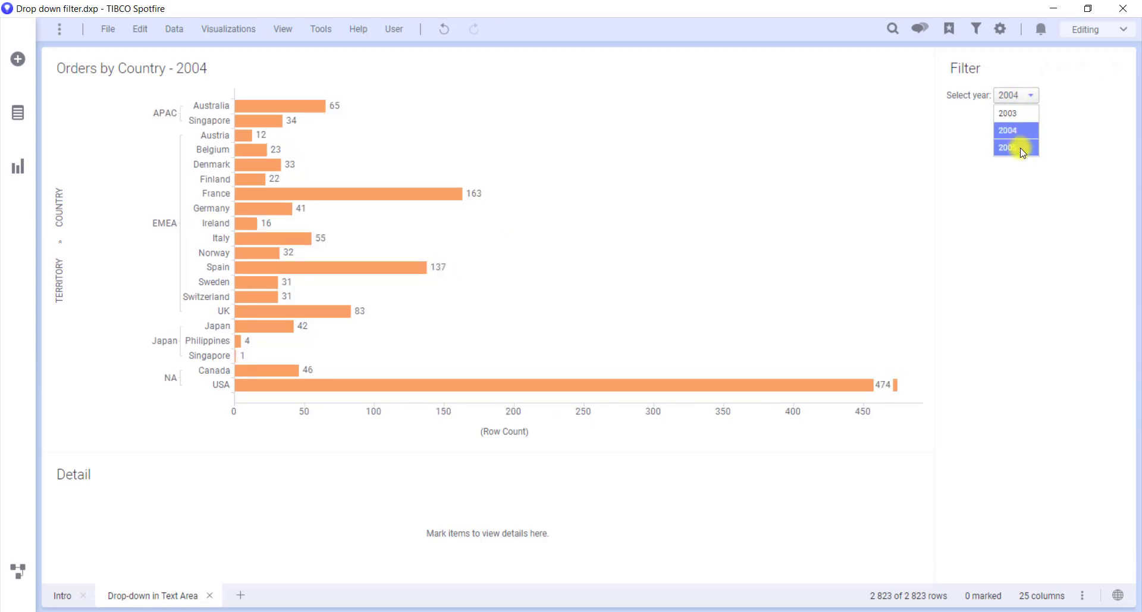
pyautogui.click(1016, 147)
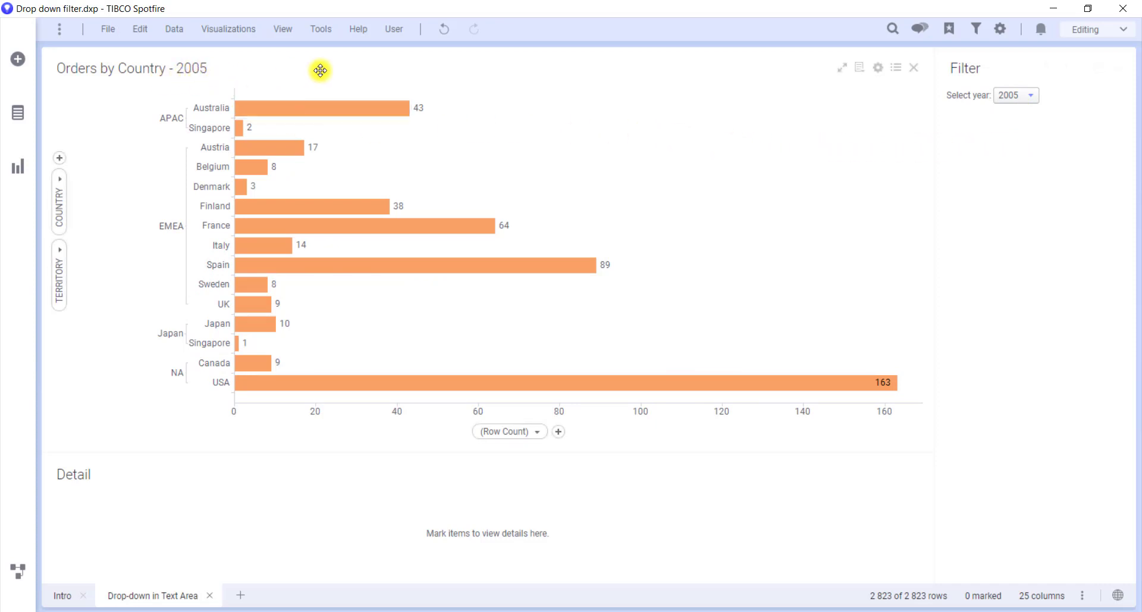
# Select the years 2003 and 2004 in the filter to check how the bar chart's title responds.
pyautogui.click(1026, 106)
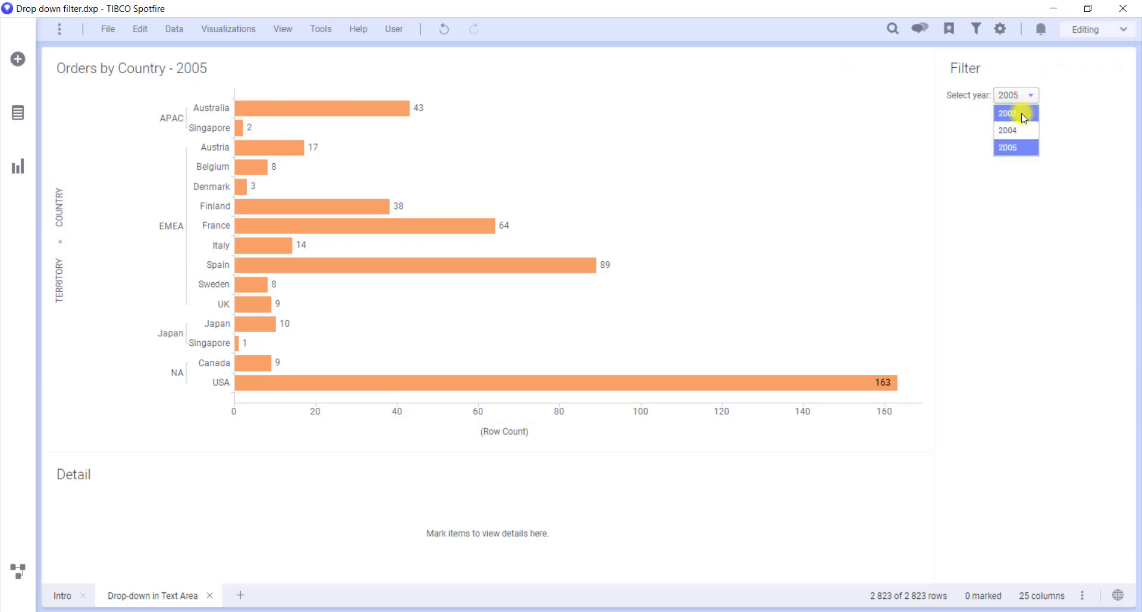
pyautogui.click(1019, 109)
pyautogui.click(1016, 97)
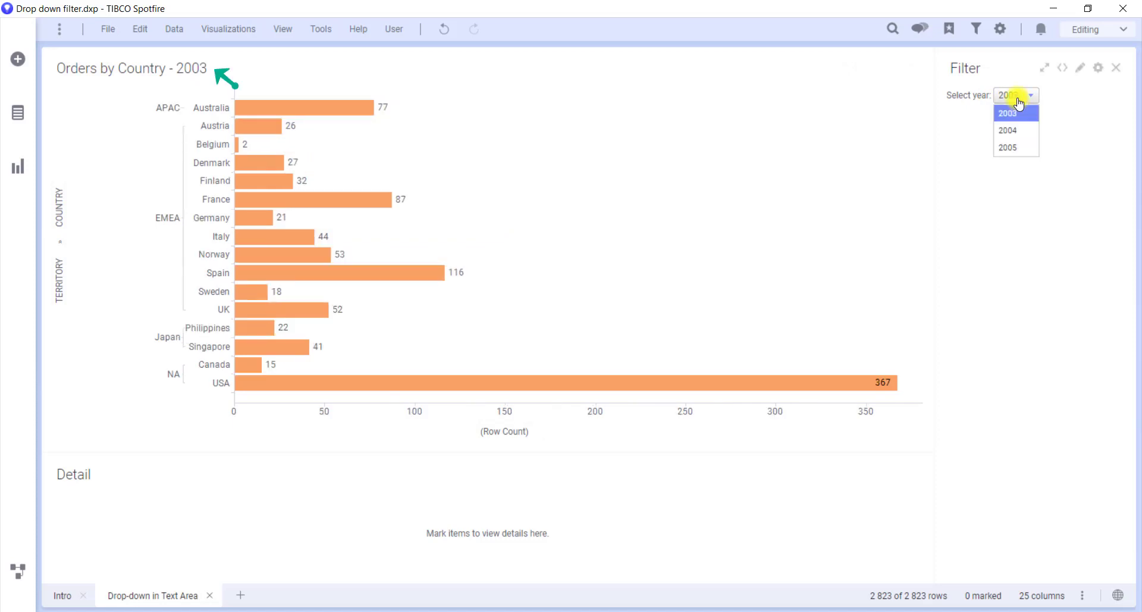
pyautogui.click(1018, 127)
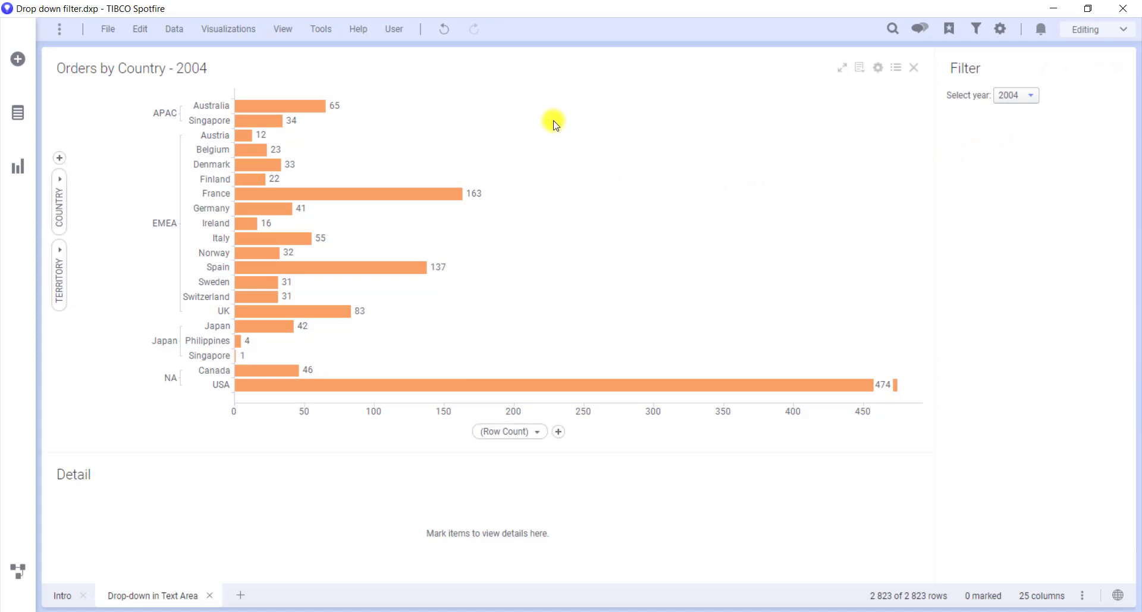
# Select the year 2005, mark all bars to examine the Detail table's rows, and clear the marking.
pyautogui.click(1009, 102)
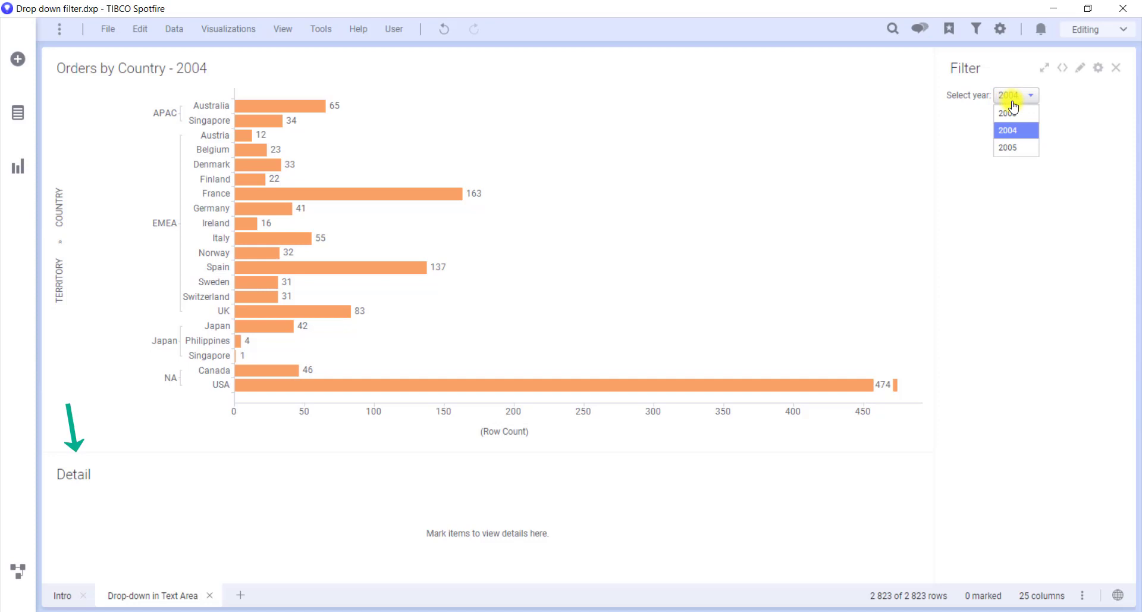
pyautogui.click(1014, 148)
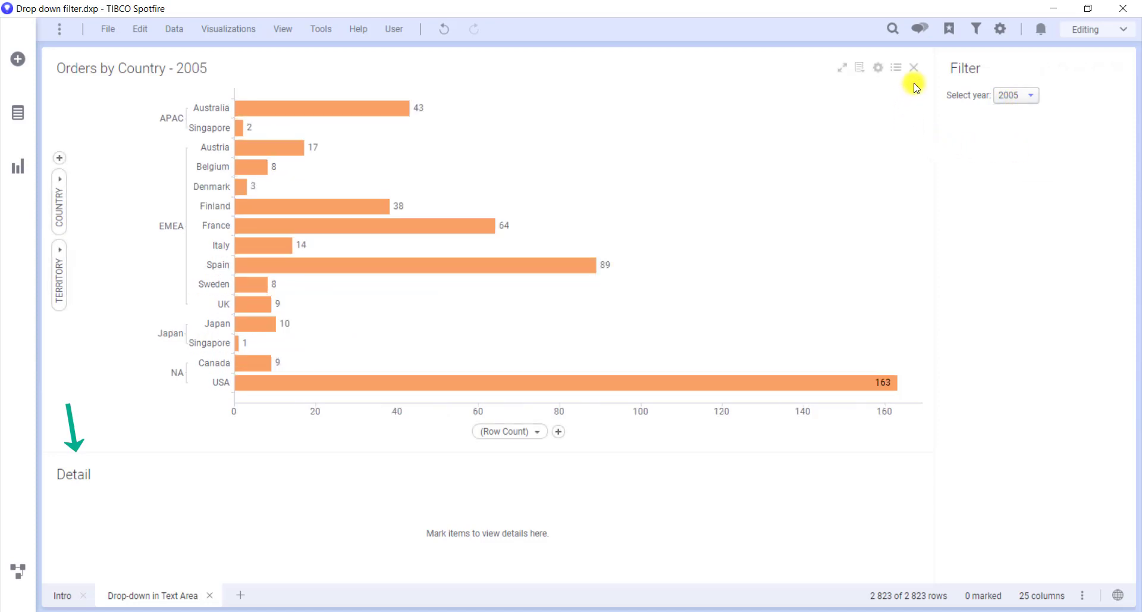
pyautogui.moveTo(907, 98); pyautogui.dragTo(225, 408)
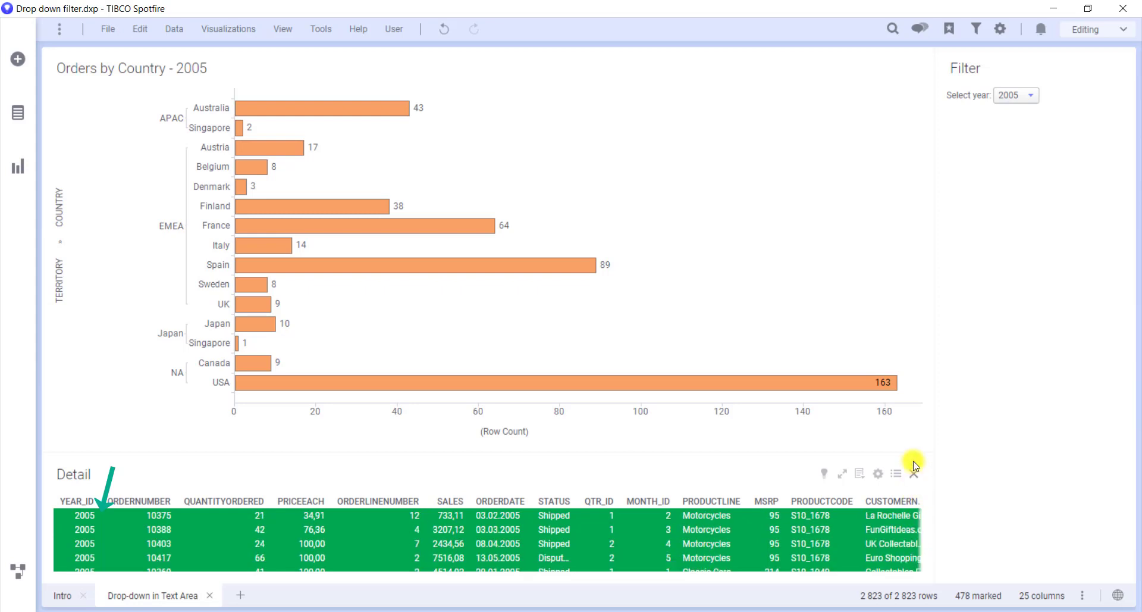
pyautogui.click(895, 318)
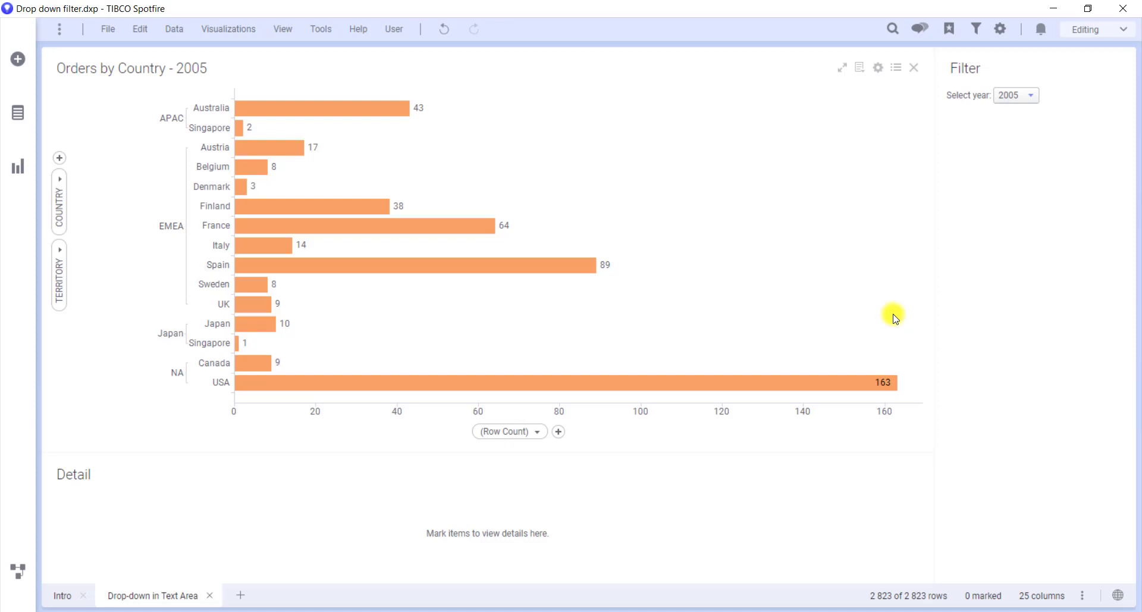
# Examine the Year drop-down control's property settings in the Filter text area's HTML, and close the editor.
pyautogui.rightClick(1003, 188)
pyautogui.click(1004, 209)
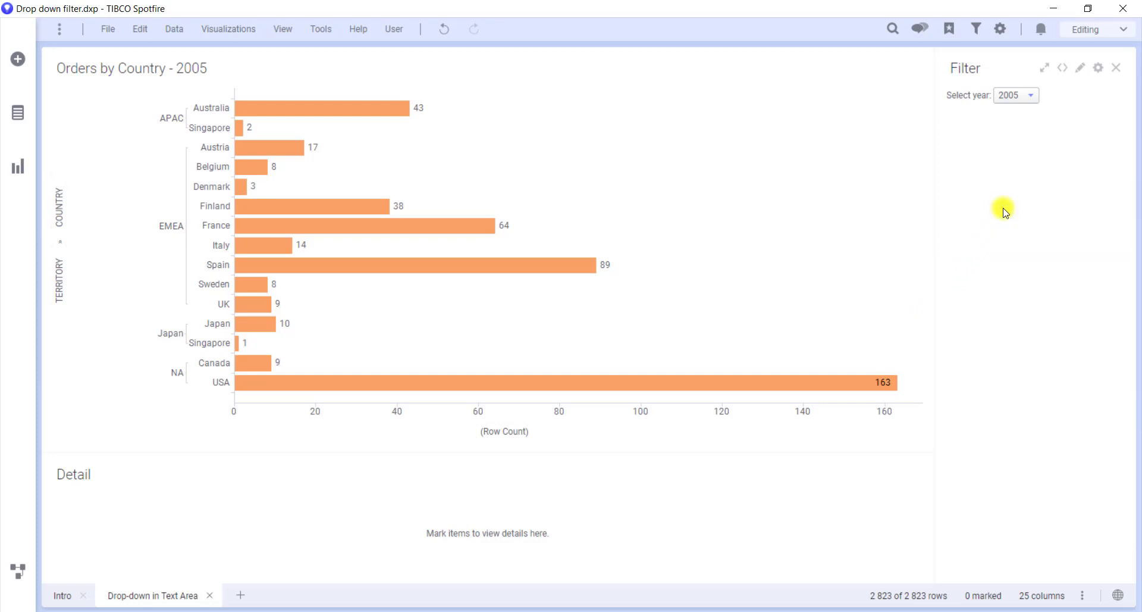
pyautogui.doubleClick(982, 186)
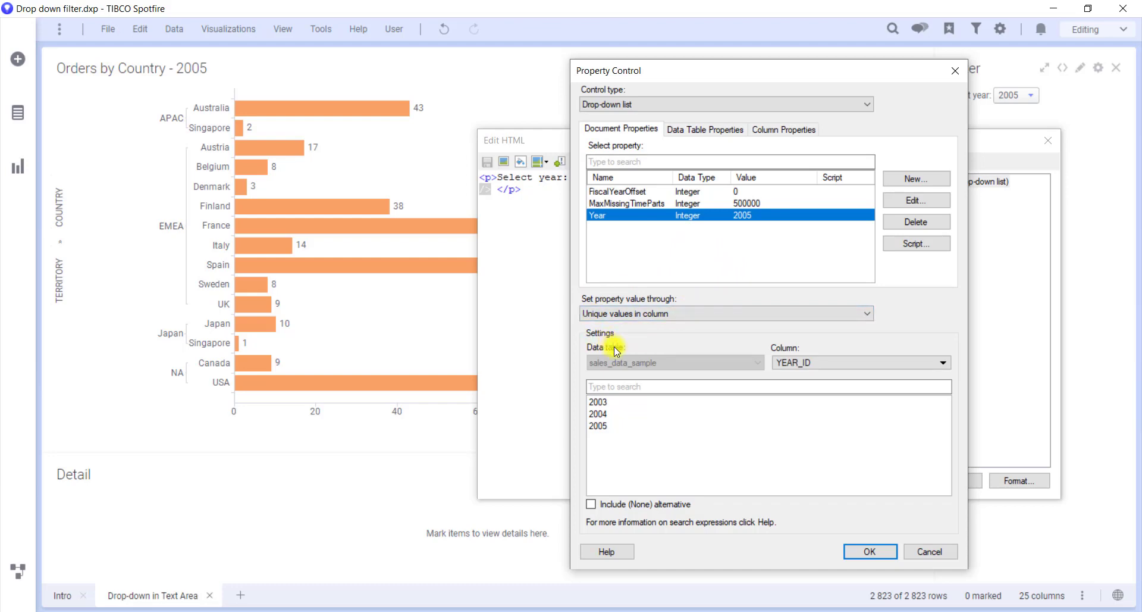
pyautogui.click(866, 553)
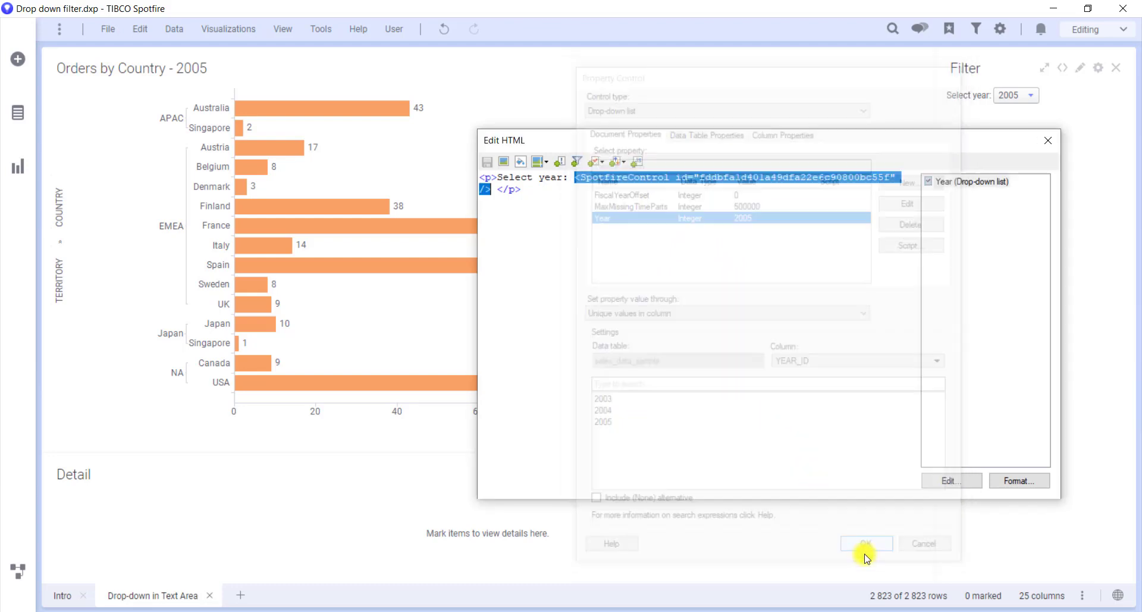
pyautogui.click(1050, 141)
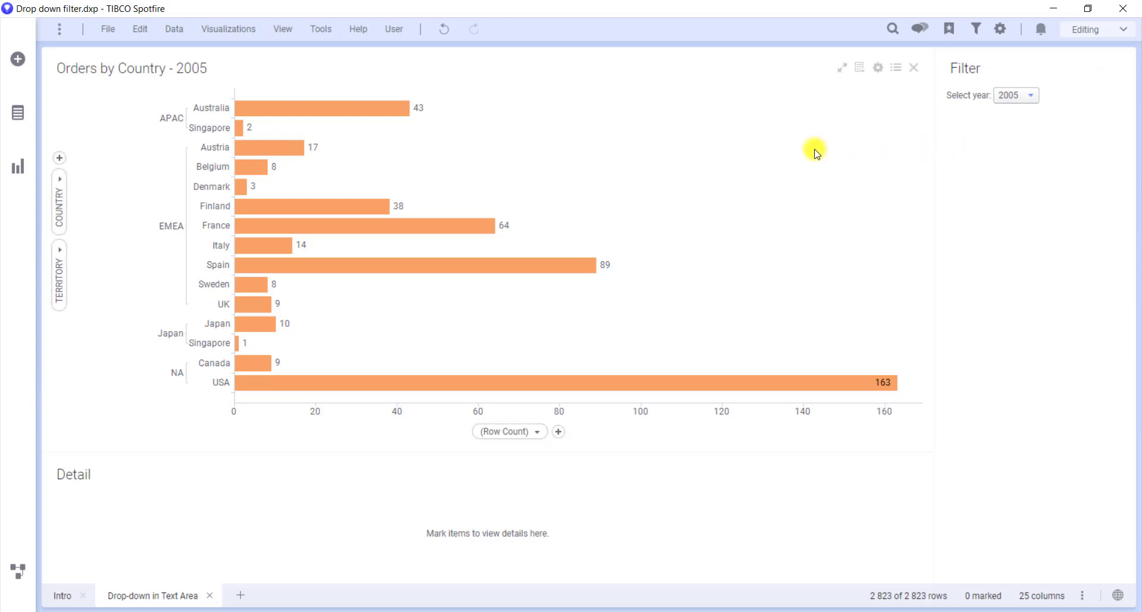
# Examine the title and the data-limiting expression in the Orders by Country bar chart's properties.
pyautogui.rightClick(757, 158)
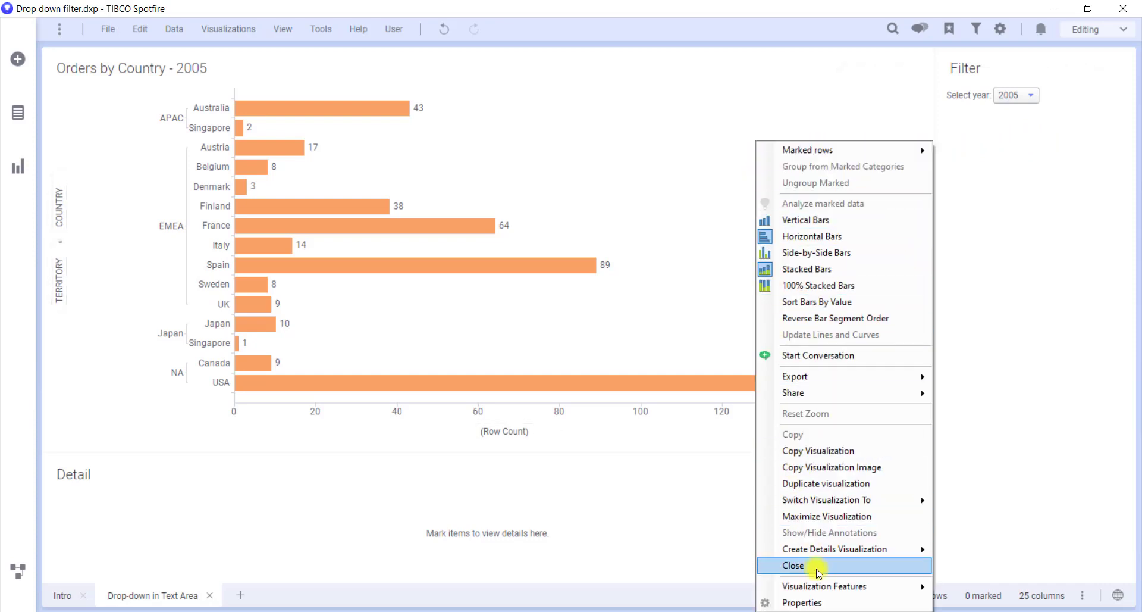
pyautogui.click(821, 604)
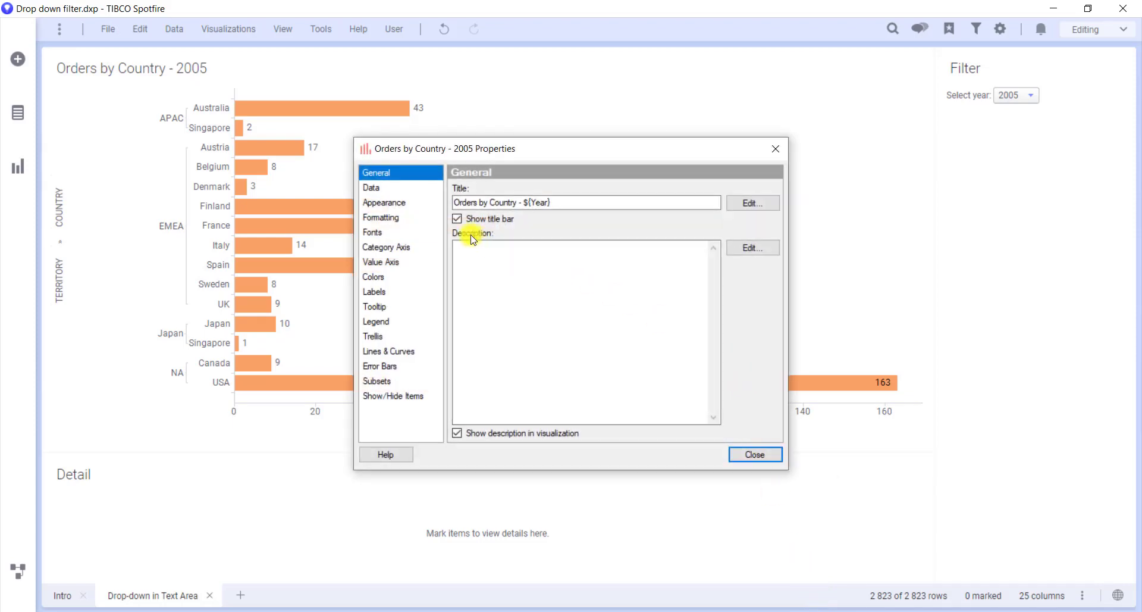
pyautogui.click(399, 190)
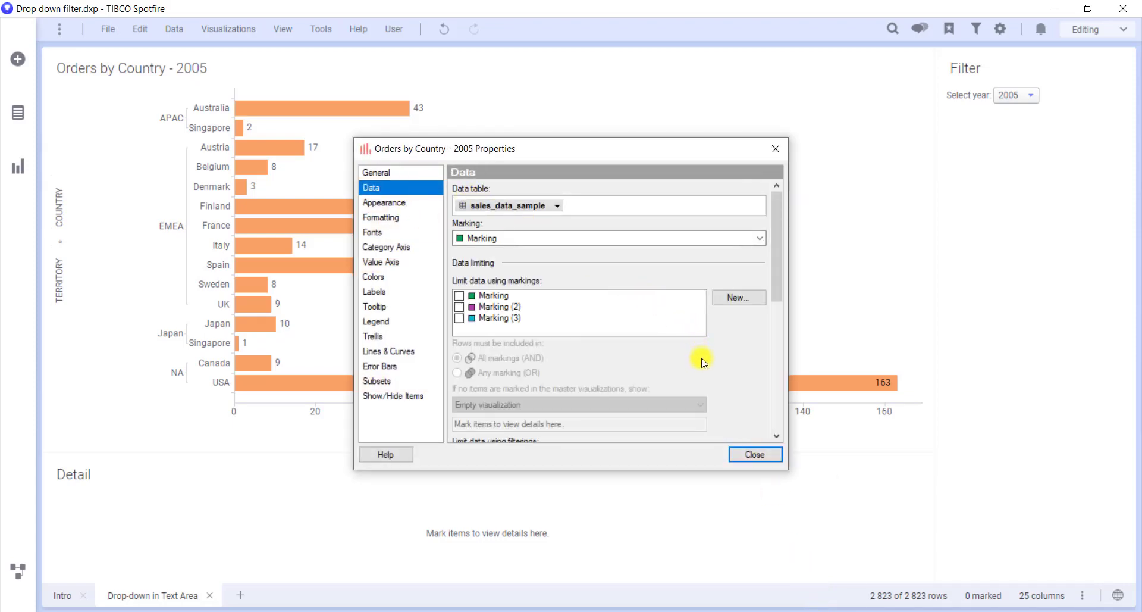
pyautogui.scroll(-2, 707, 364)
pyautogui.click(733, 425)
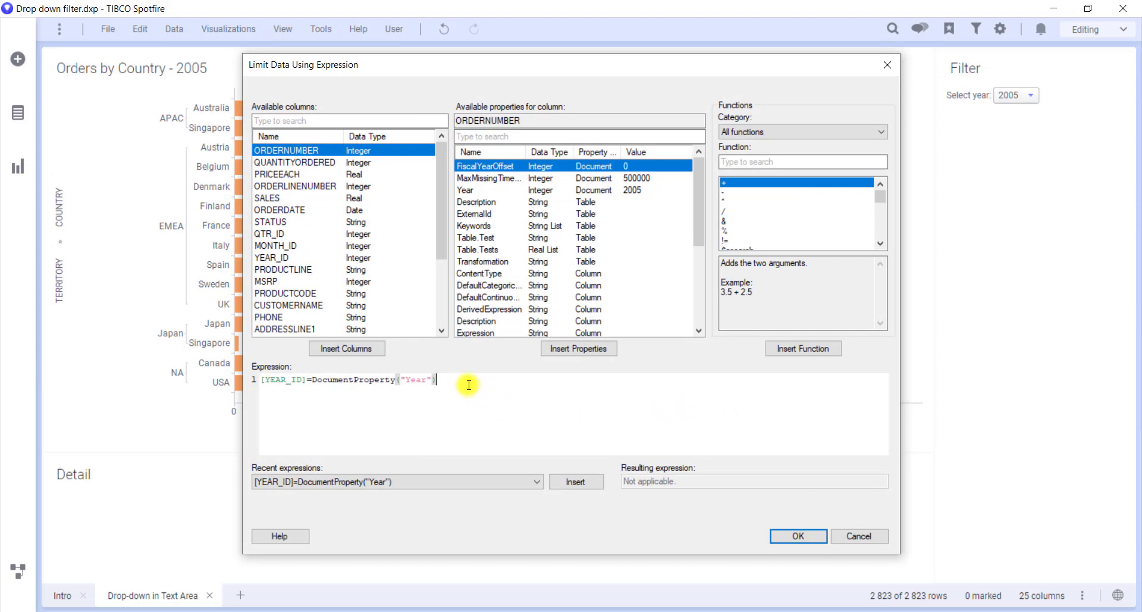
pyautogui.moveTo(467, 380); pyautogui.dragTo(253, 384)
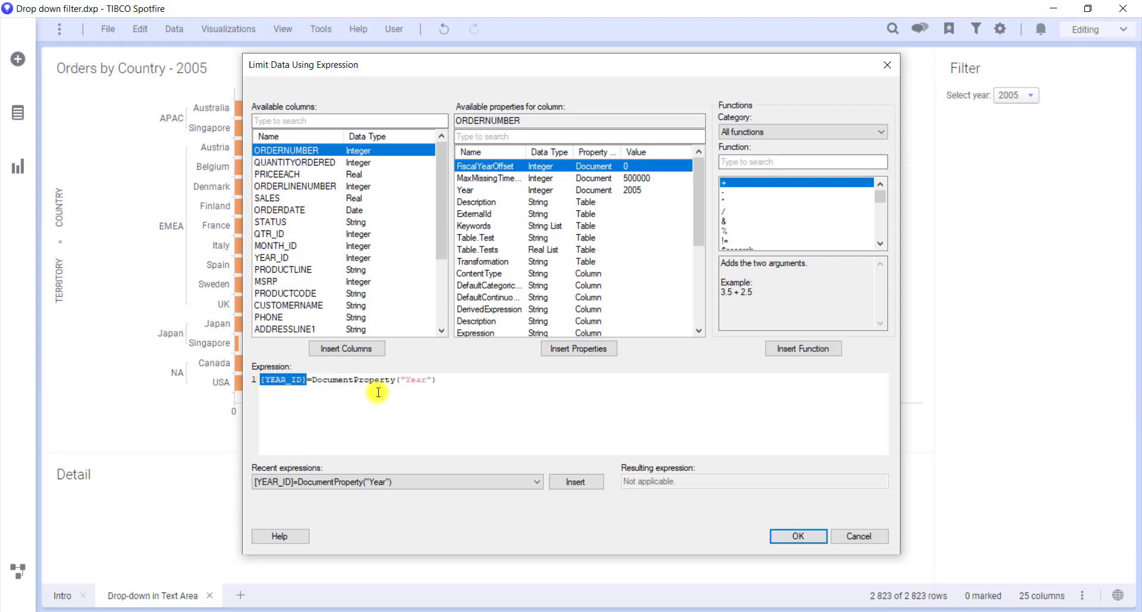
pyautogui.click(447, 381)
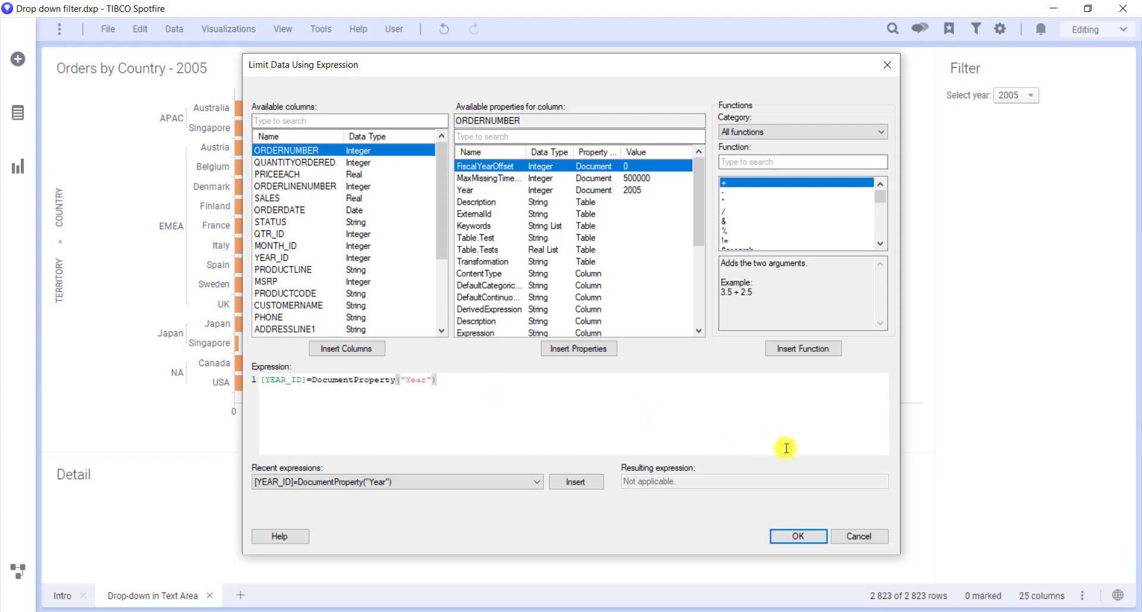
pyautogui.click(816, 543)
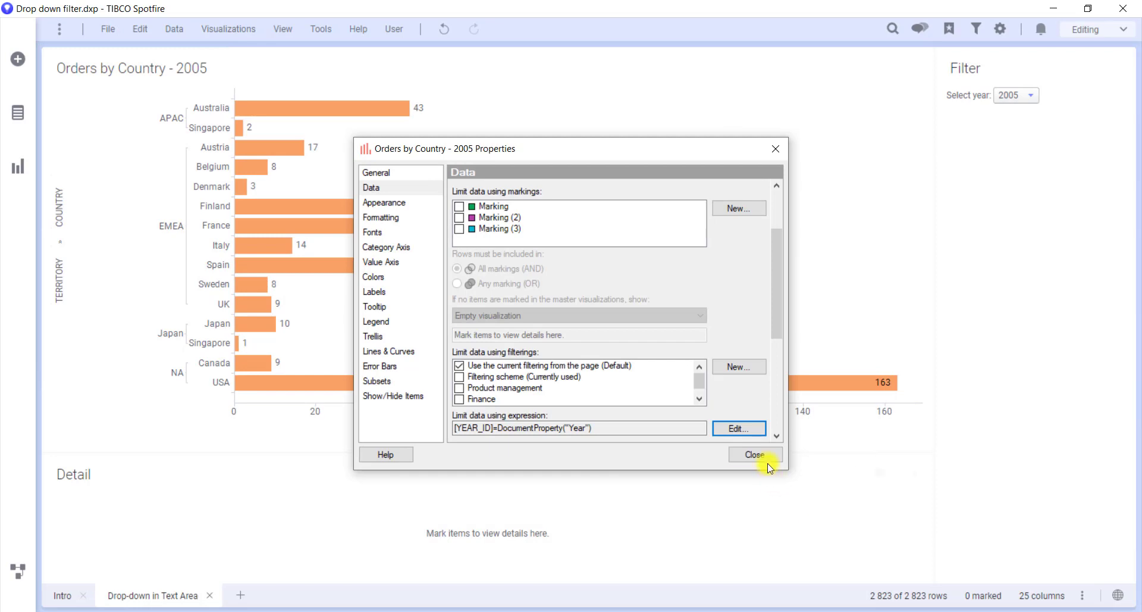
pyautogui.click(830, 525)
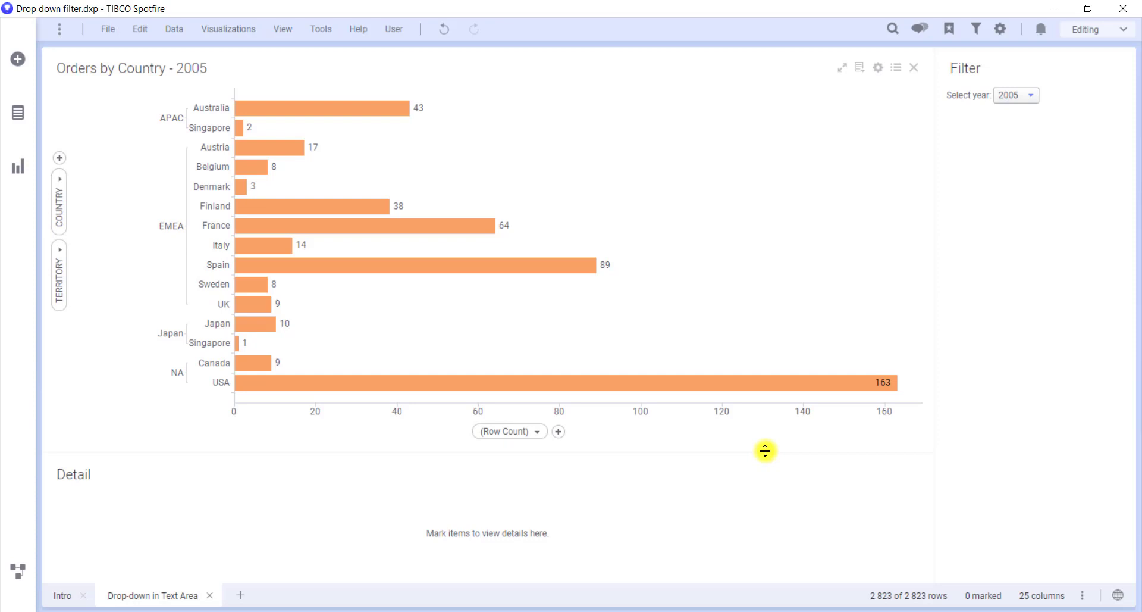
# Switch to the sales_data_sample analysis, add a text area beside the Orders by Country chart, and narrow it.
pyautogui.moveTo(619, 608)
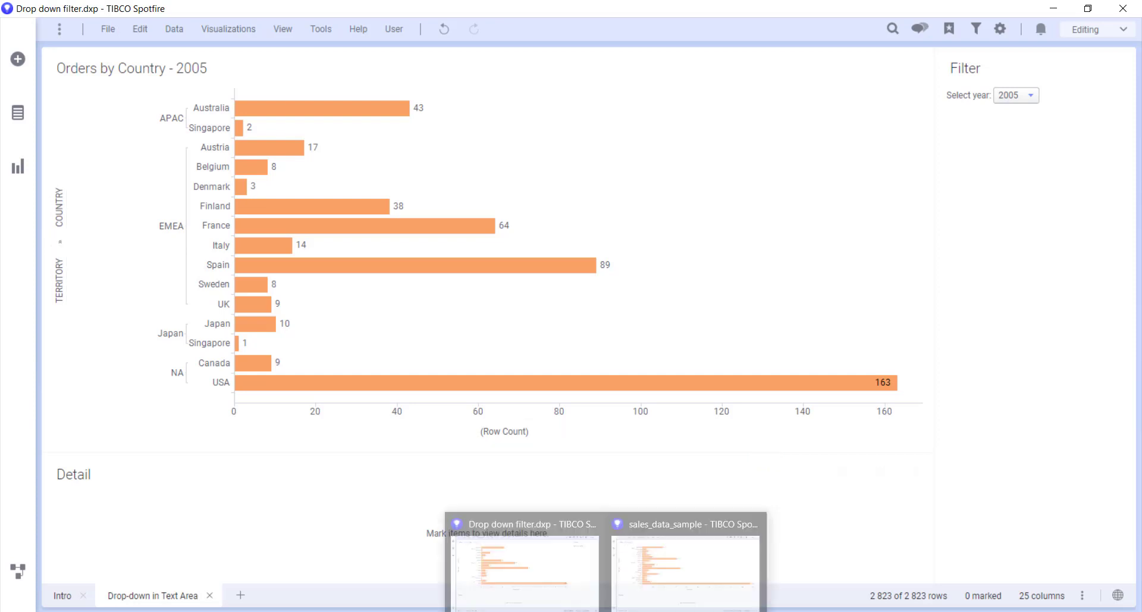
pyautogui.click(654, 582)
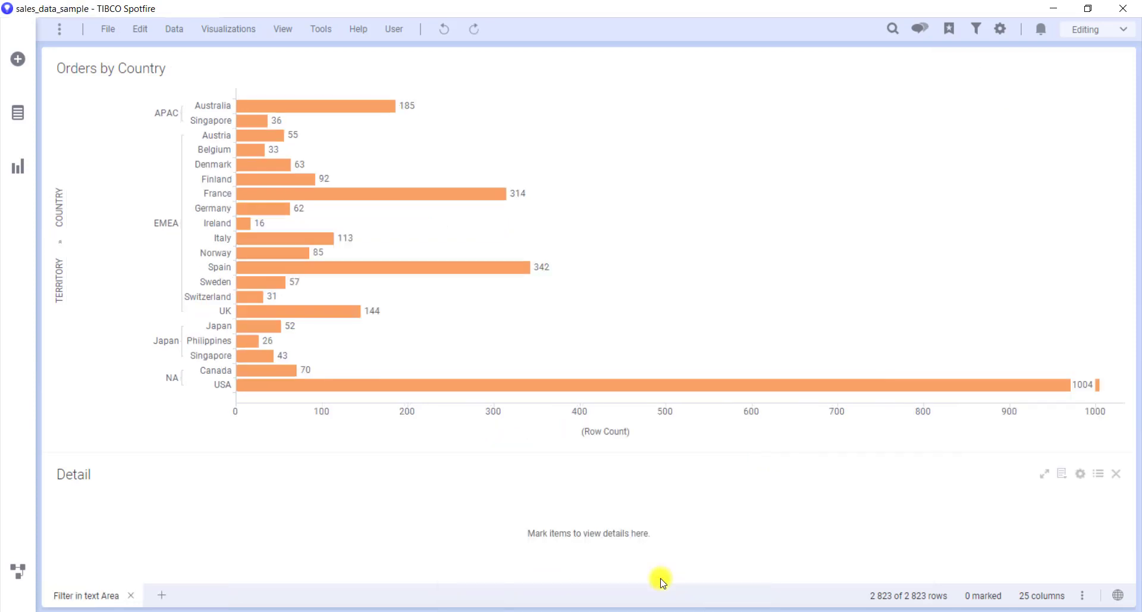
pyautogui.click(17, 171)
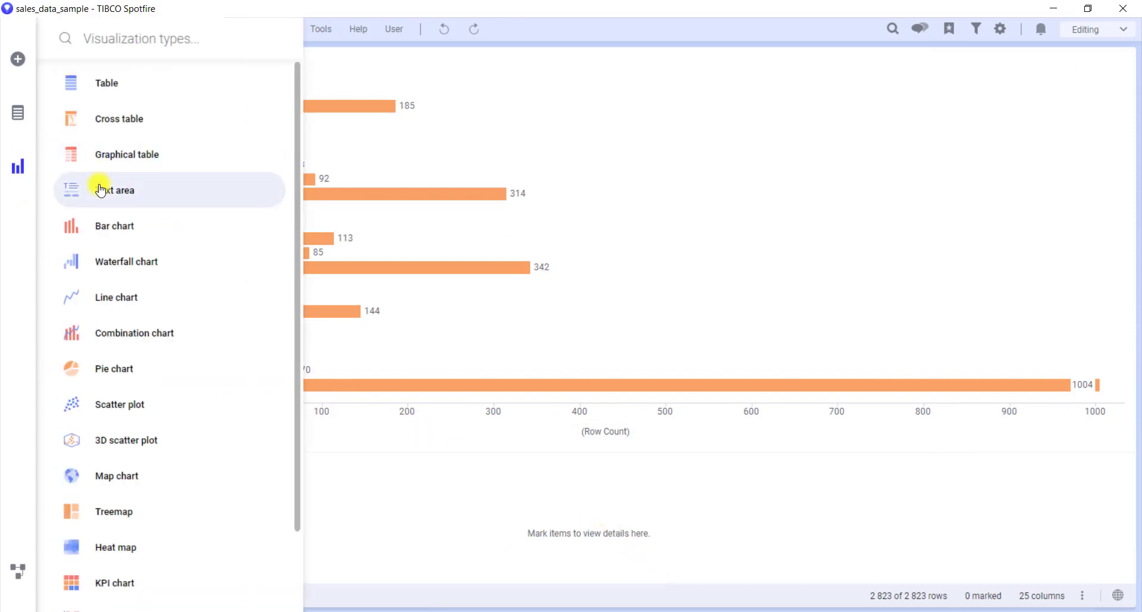
pyautogui.moveTo(97, 184); pyautogui.dragTo(876, 295)
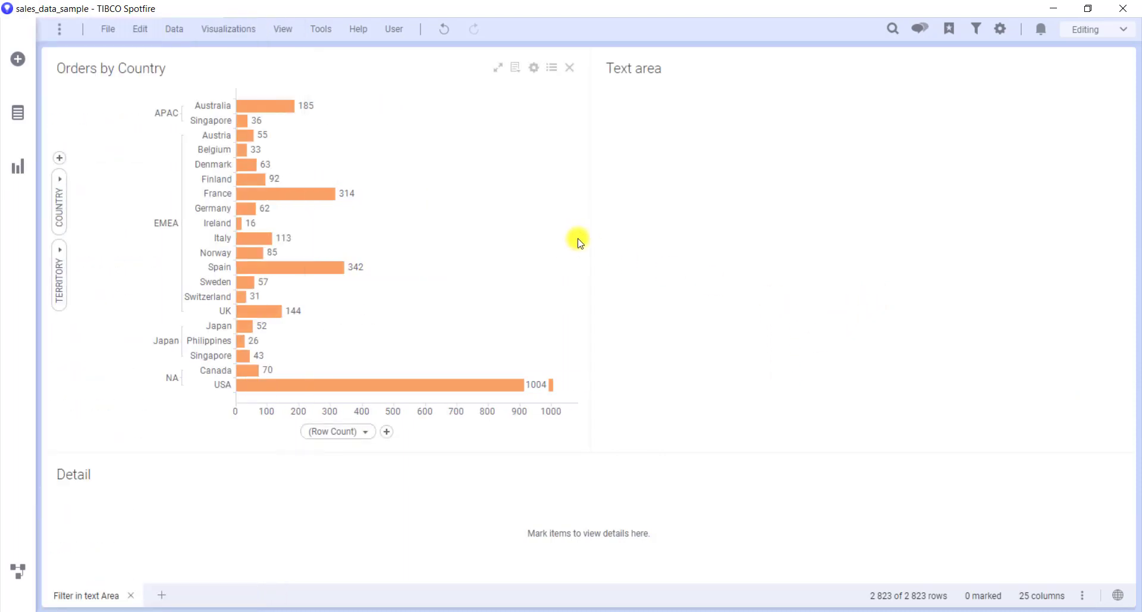
pyautogui.moveTo(590, 238); pyautogui.dragTo(867, 237)
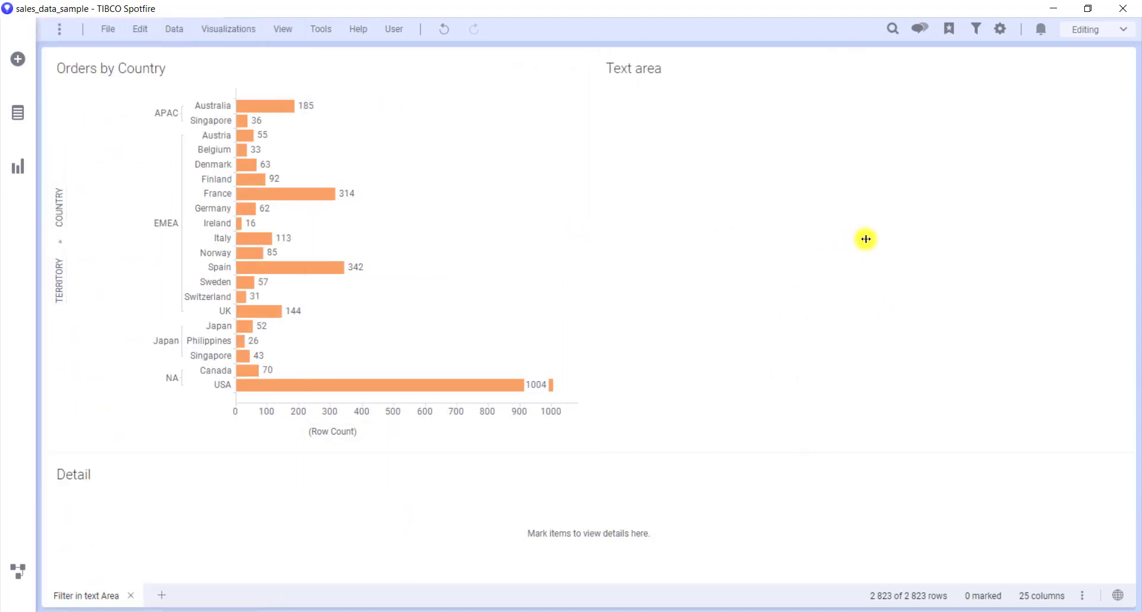
# Open the new text area's HTML for editing and insert a drop-down list property control.
pyautogui.rightClick(976, 199)
pyautogui.click(988, 221)
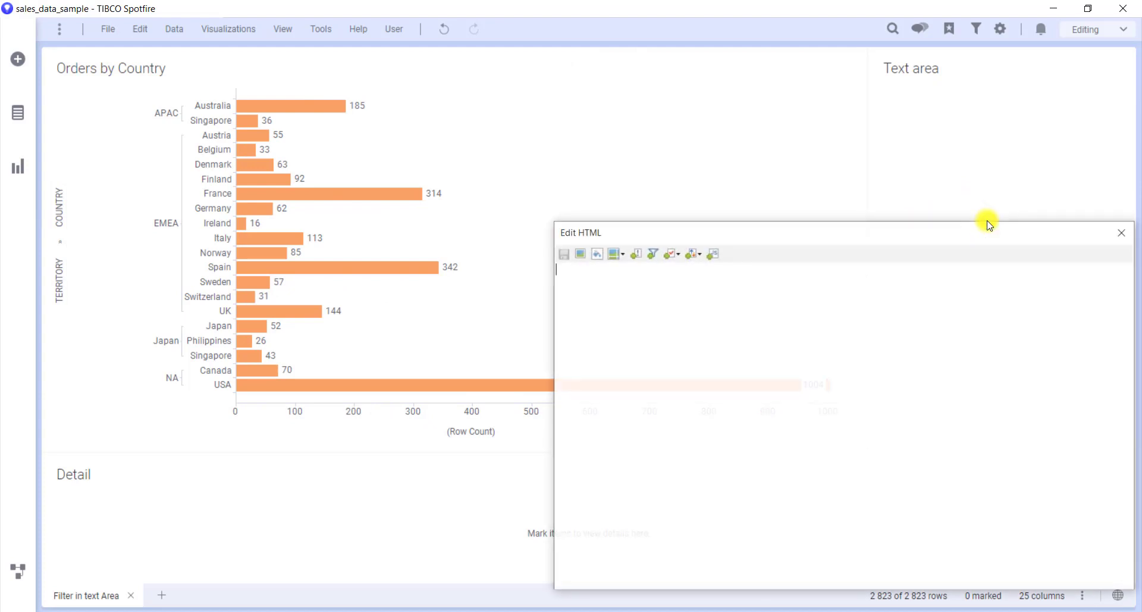
pyautogui.click(671, 254)
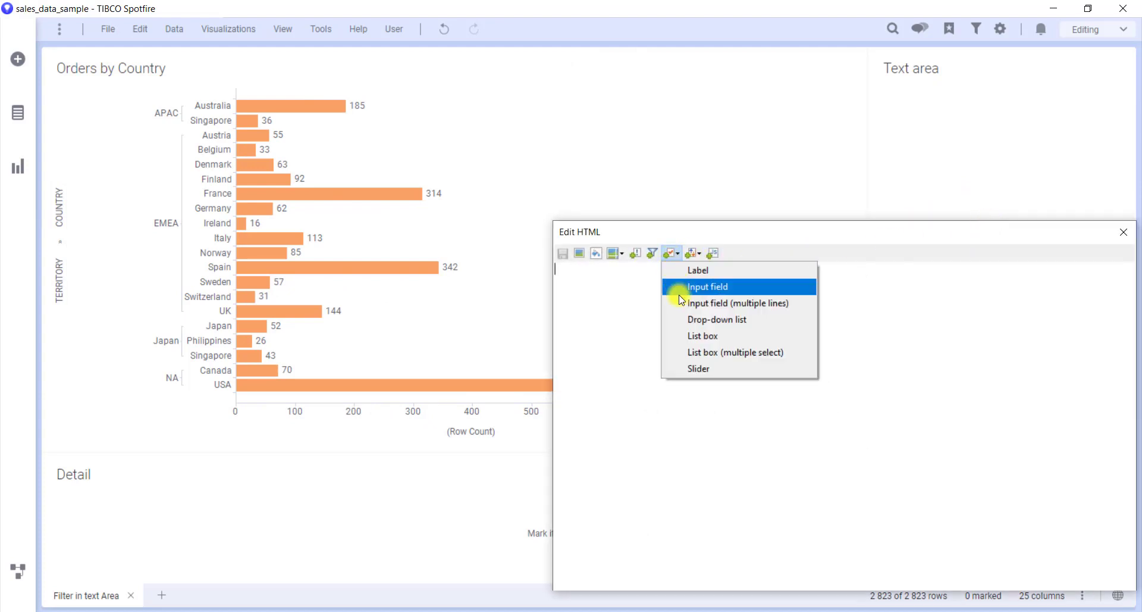
pyautogui.click(684, 320)
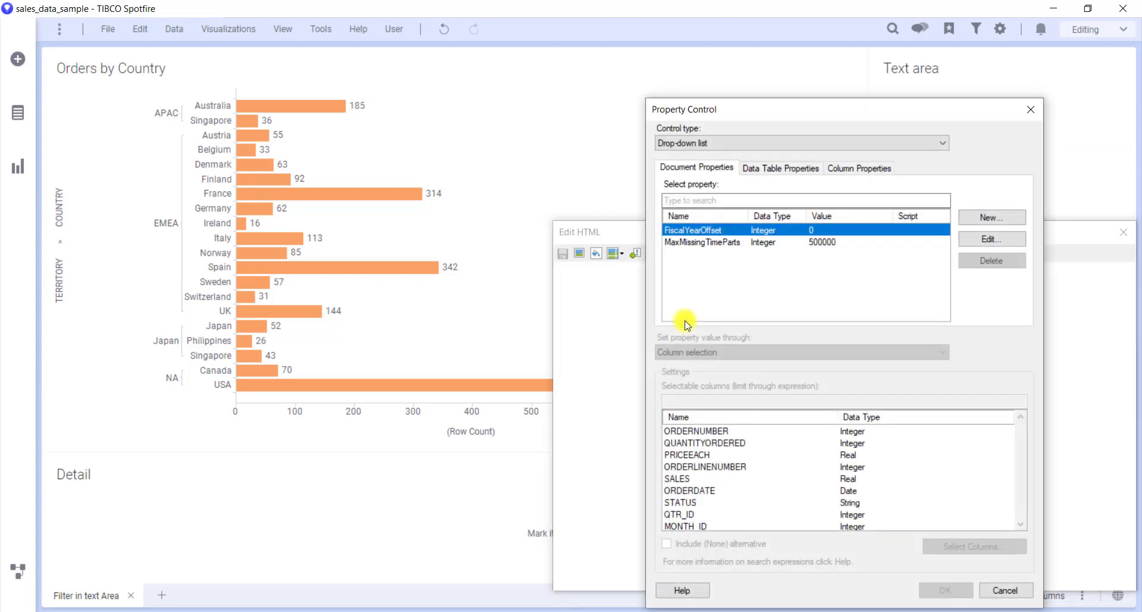
# Create a new document property named Year with the Integer data type and the value 2005.
pyautogui.click(971, 223)
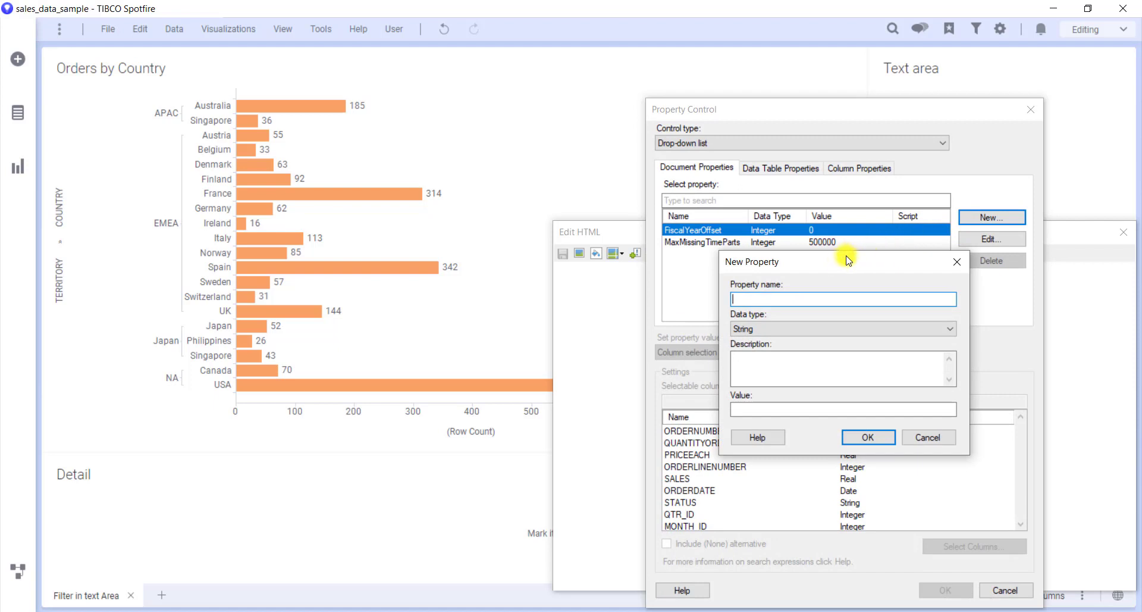
pyautogui.click(772, 329)
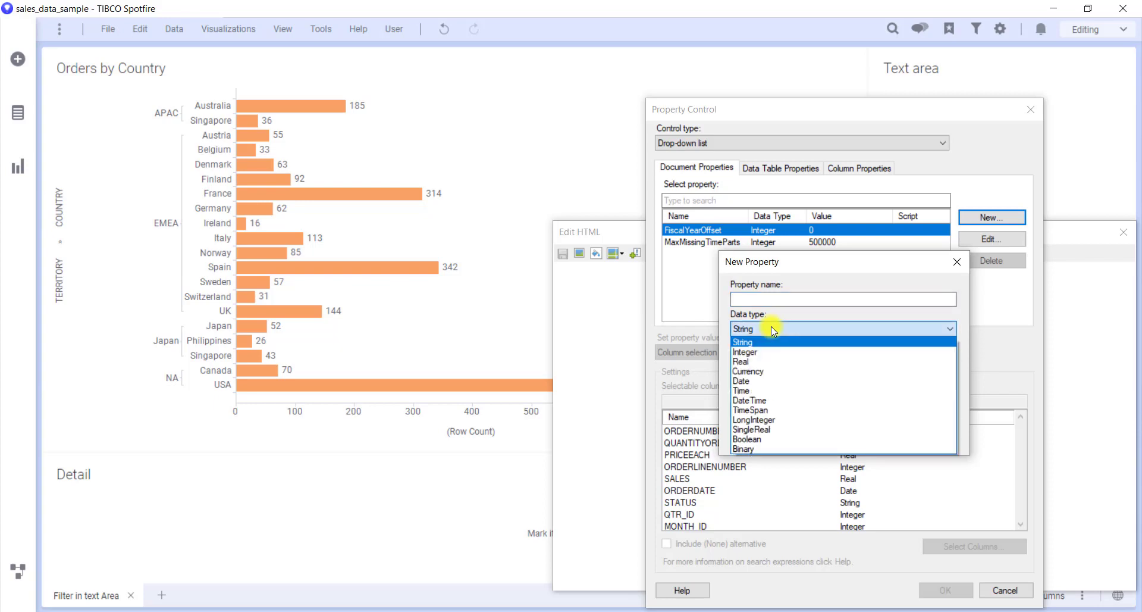
pyautogui.click(767, 352)
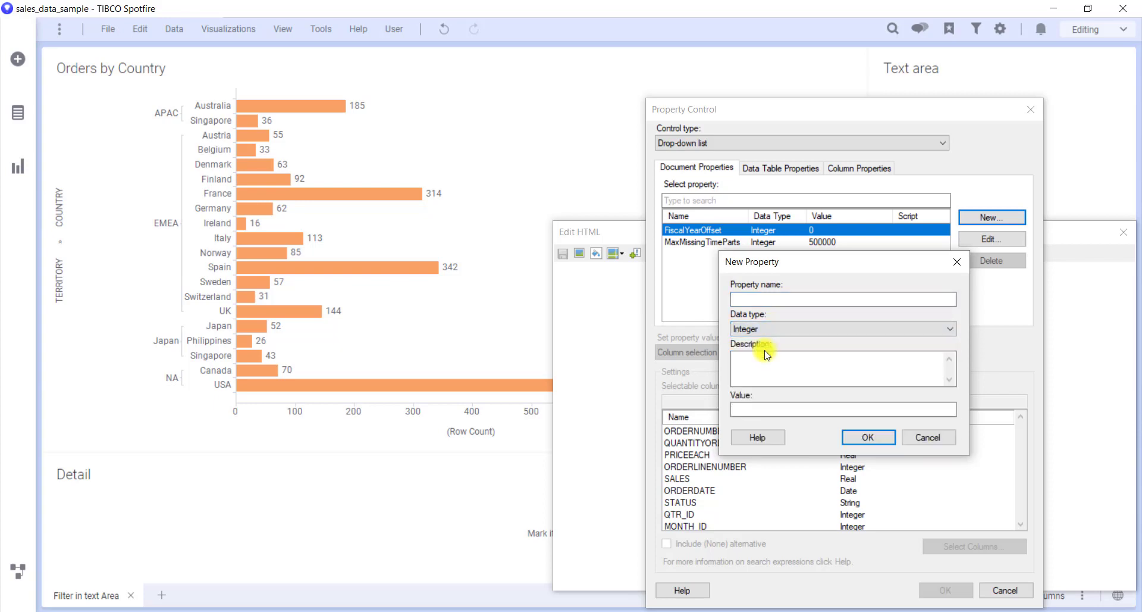
pyautogui.click(763, 409)
pyautogui.write('2005')
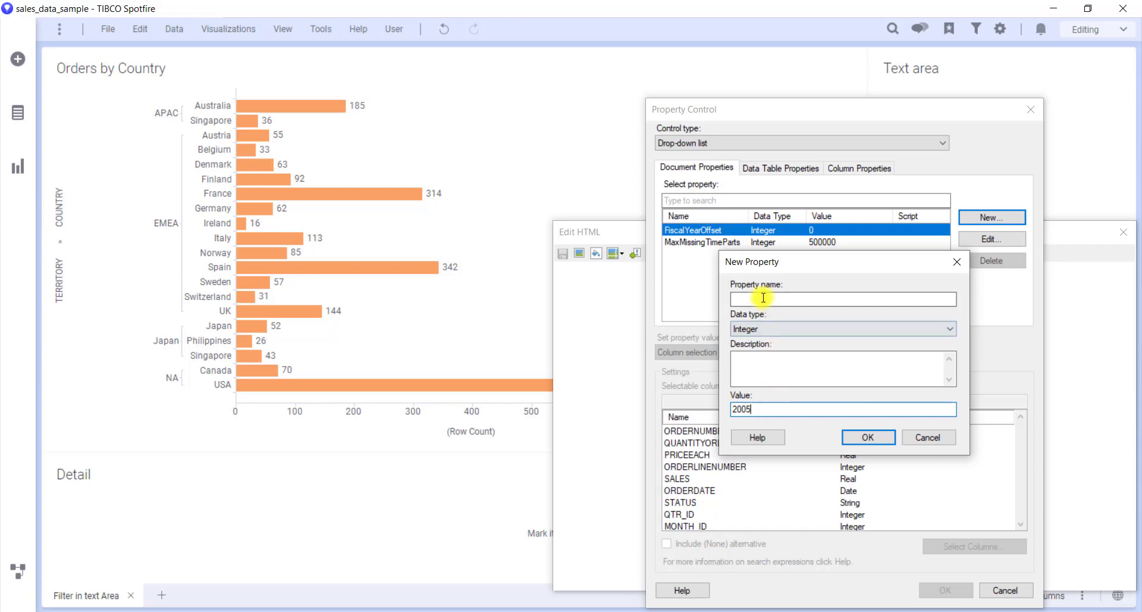
pyautogui.click(764, 298)
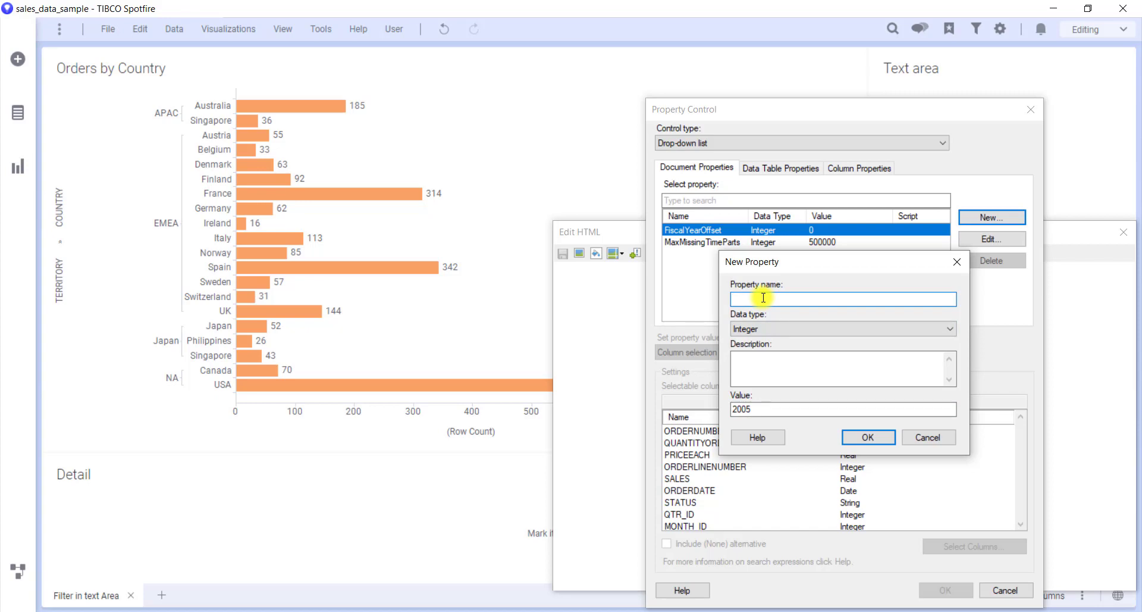
pyautogui.write('Year')
pyautogui.click(869, 437)
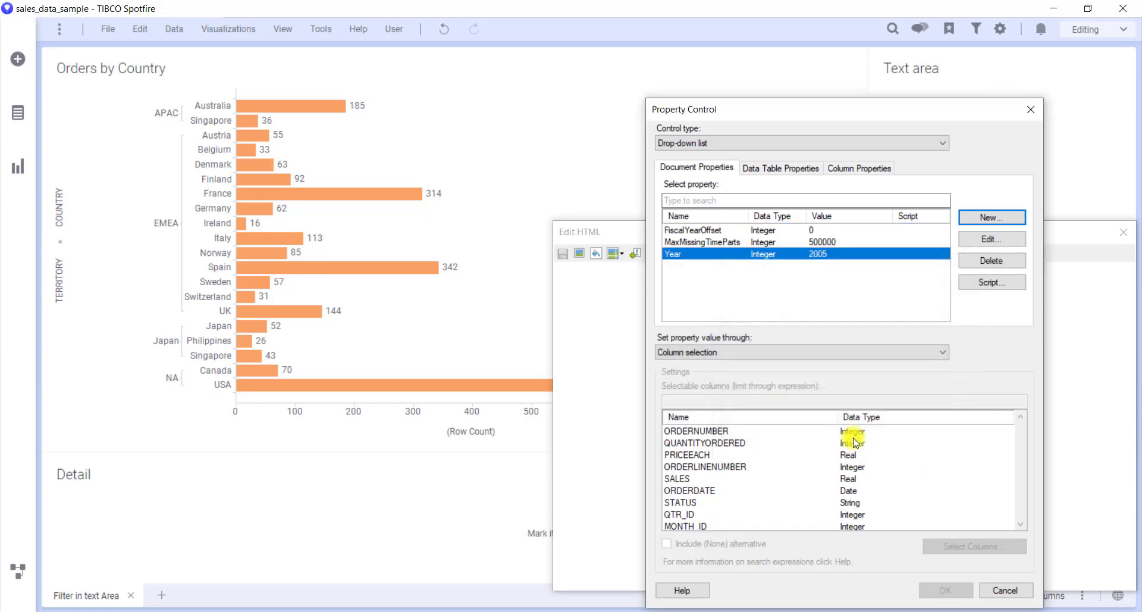
# Set the Year drop-down's values through unique values in the YEAR_ID column, and close the HTML editor.
pyautogui.click(792, 356)
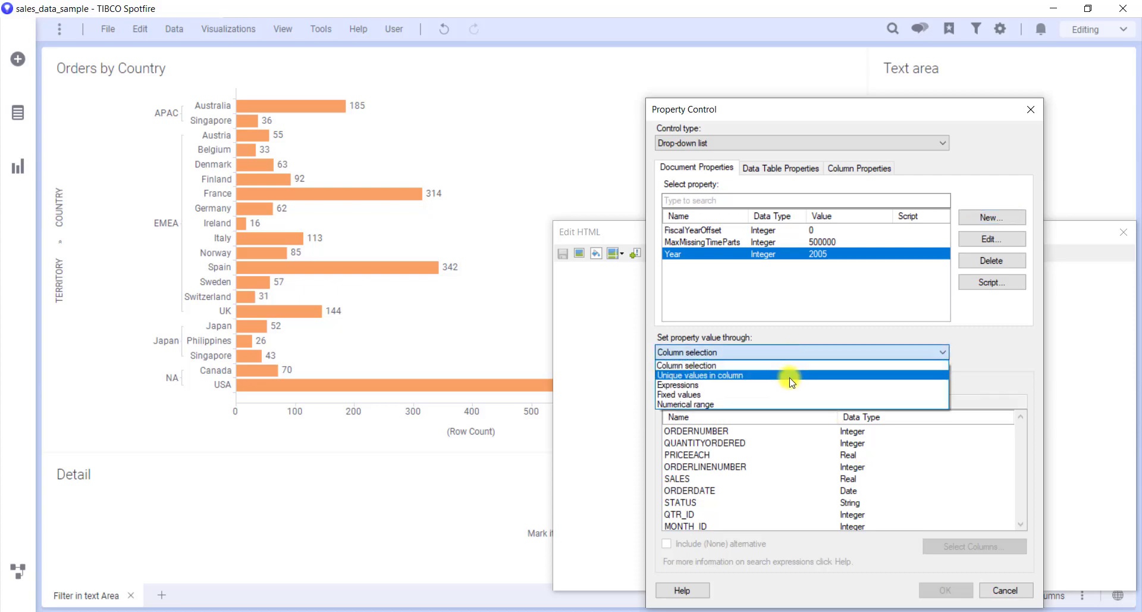
pyautogui.click(792, 375)
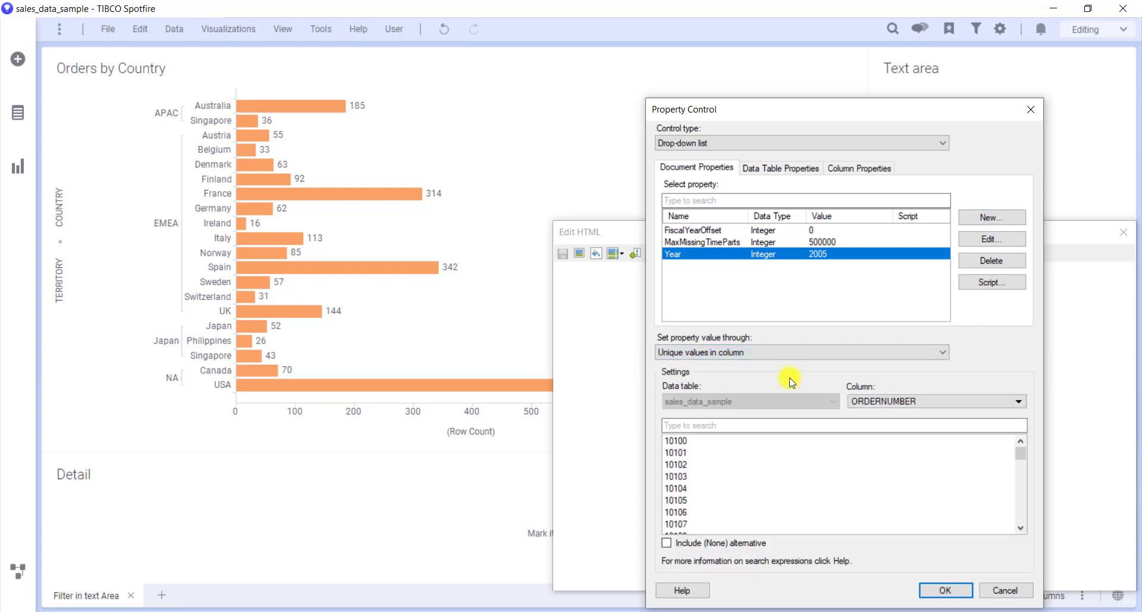
pyautogui.click(878, 402)
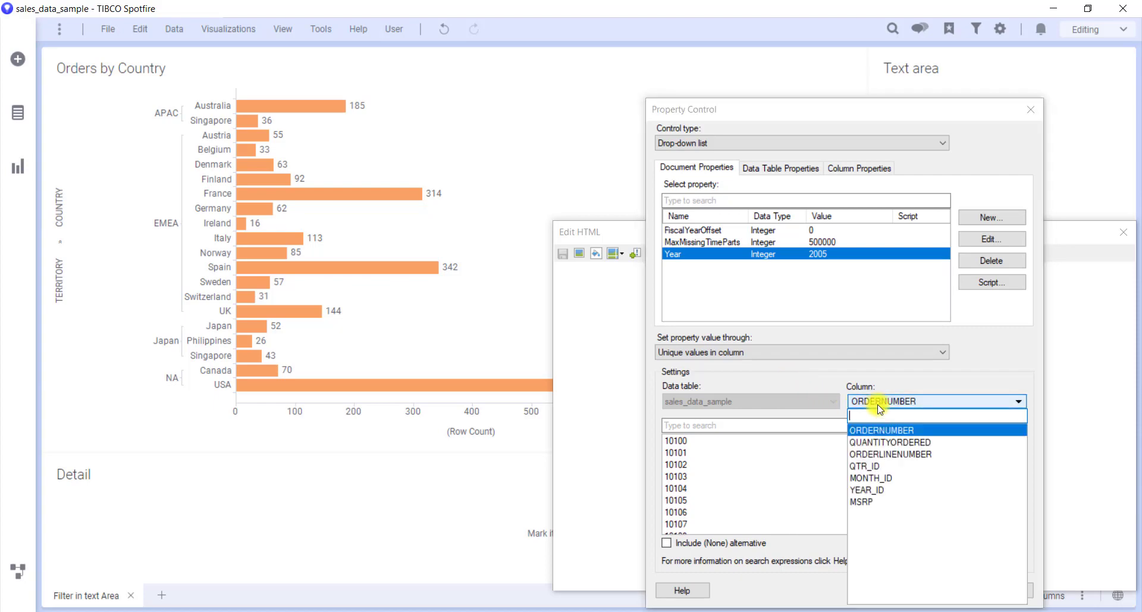
pyautogui.click(882, 489)
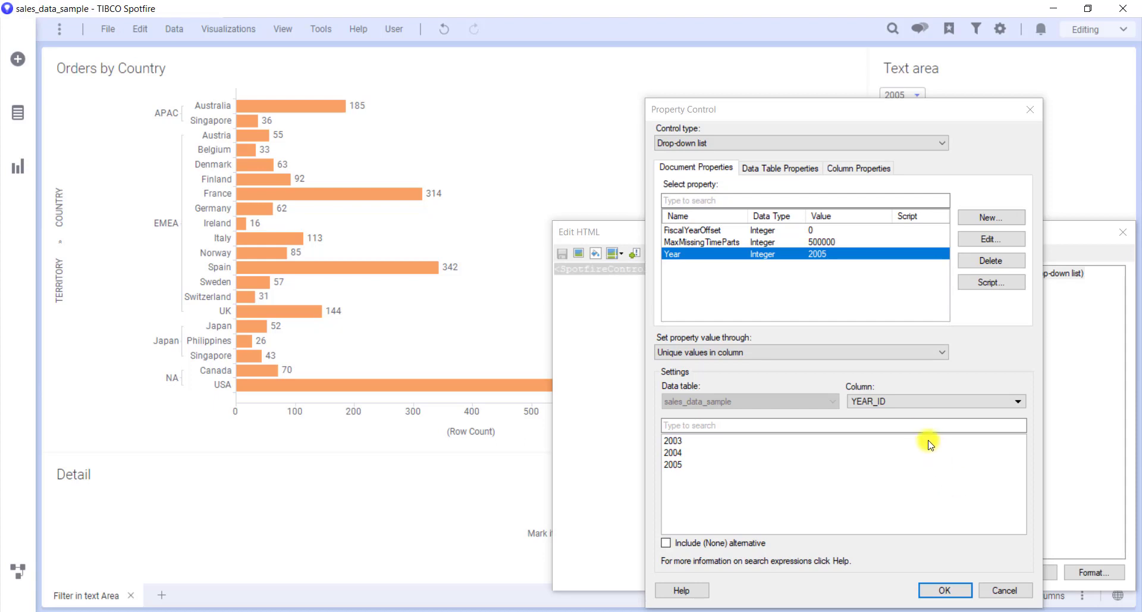
pyautogui.click(920, 354)
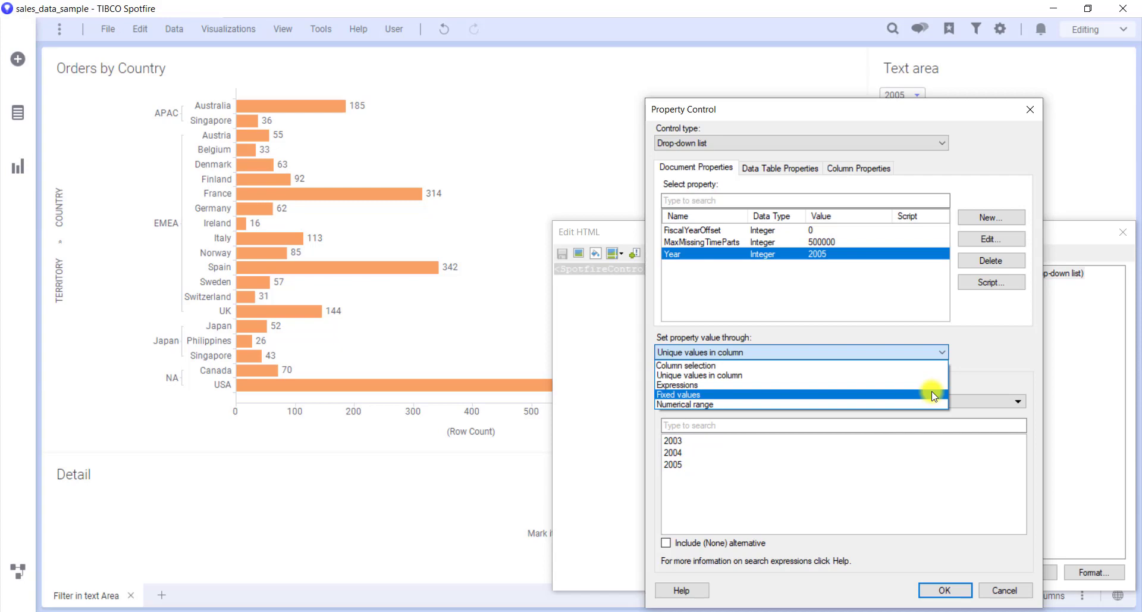
pyautogui.click(988, 393)
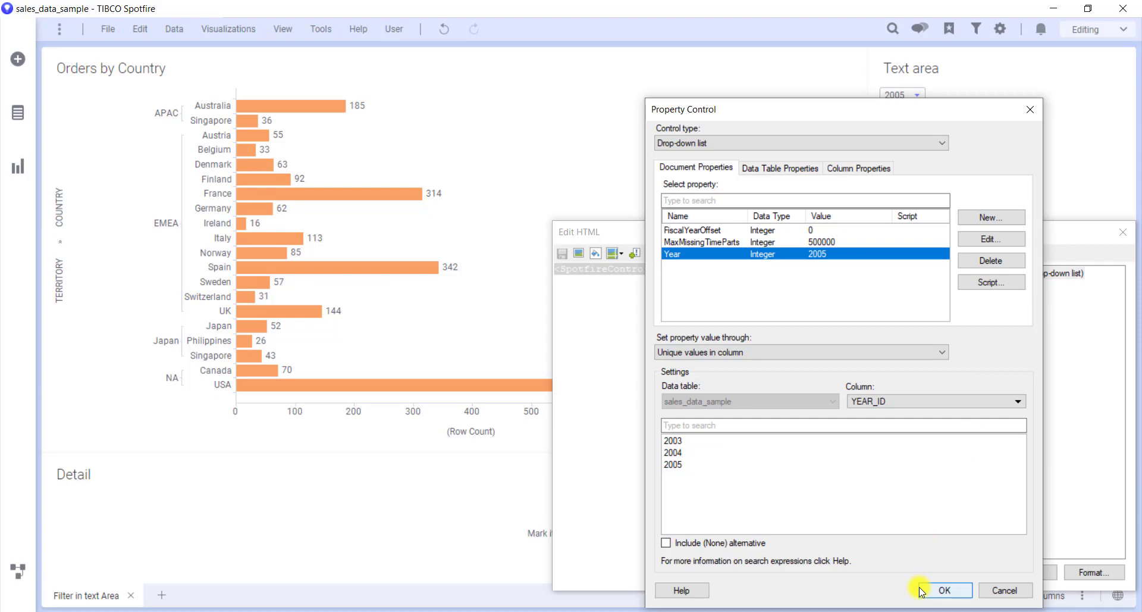
pyautogui.click(944, 590)
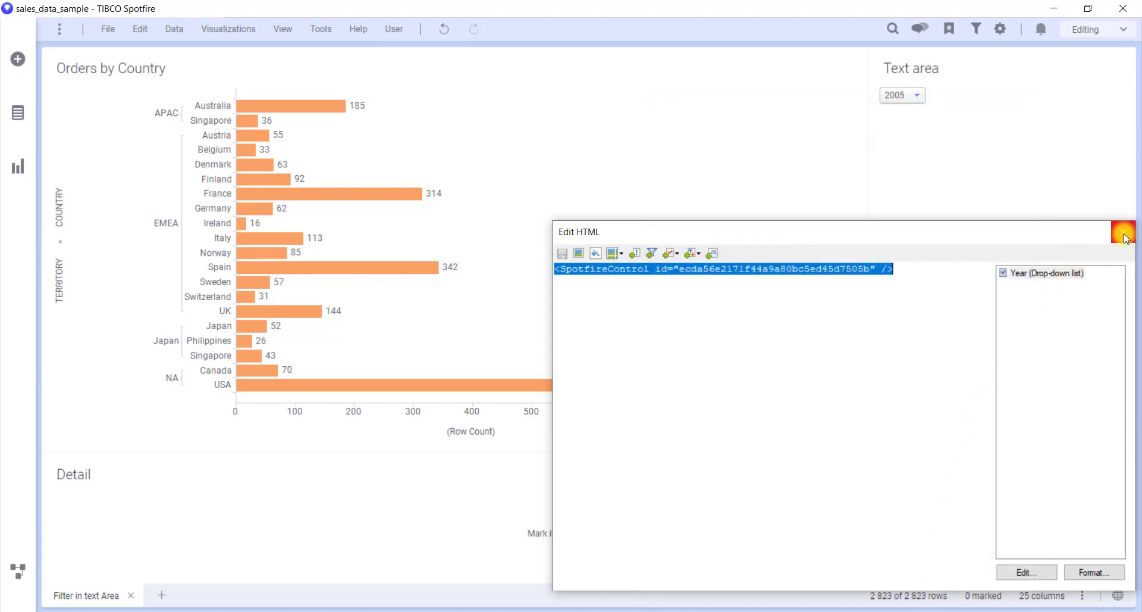
pyautogui.click(1127, 238)
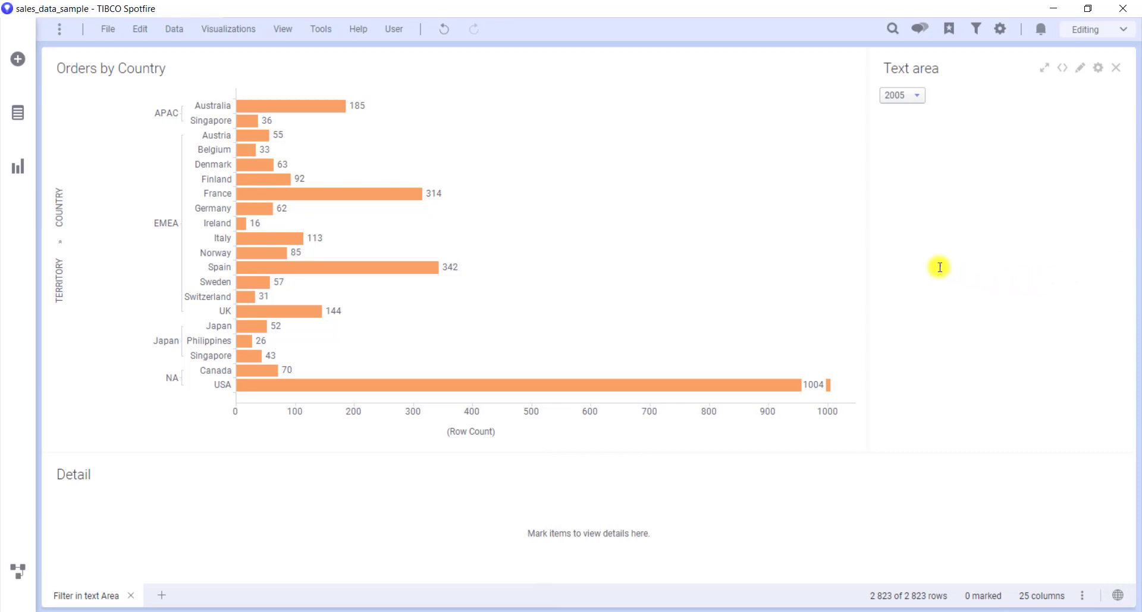
# Open the Orders by Country chart's data-limiting expression for editing and enter the [YEAR_ID] column.
pyautogui.rightClick(689, 223)
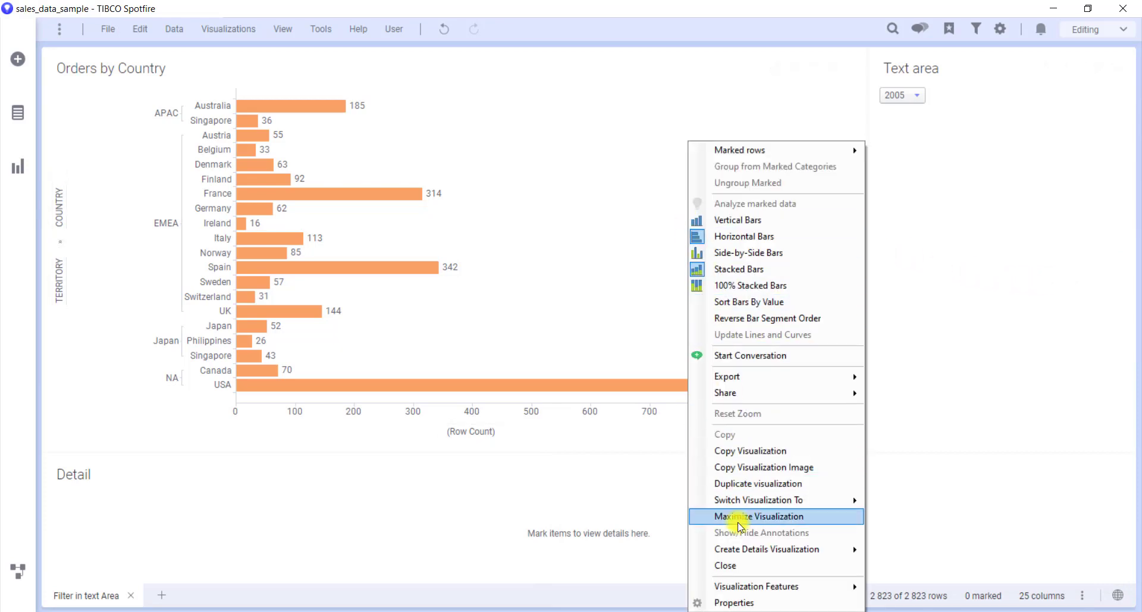
pyautogui.click(748, 598)
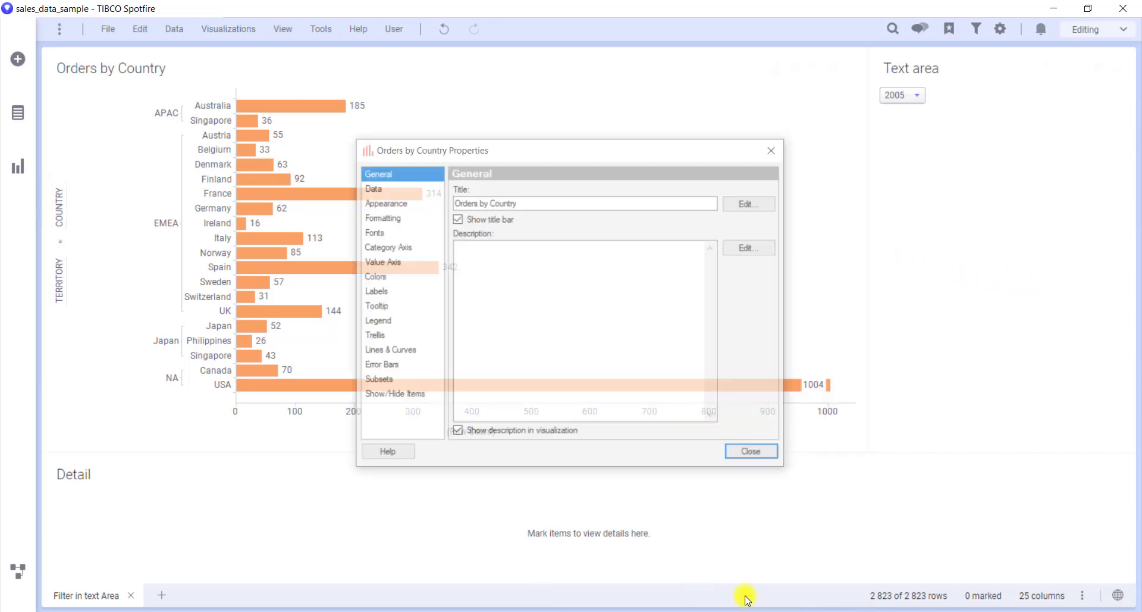
pyautogui.click(402, 188)
pyautogui.scroll(-3, 678, 364)
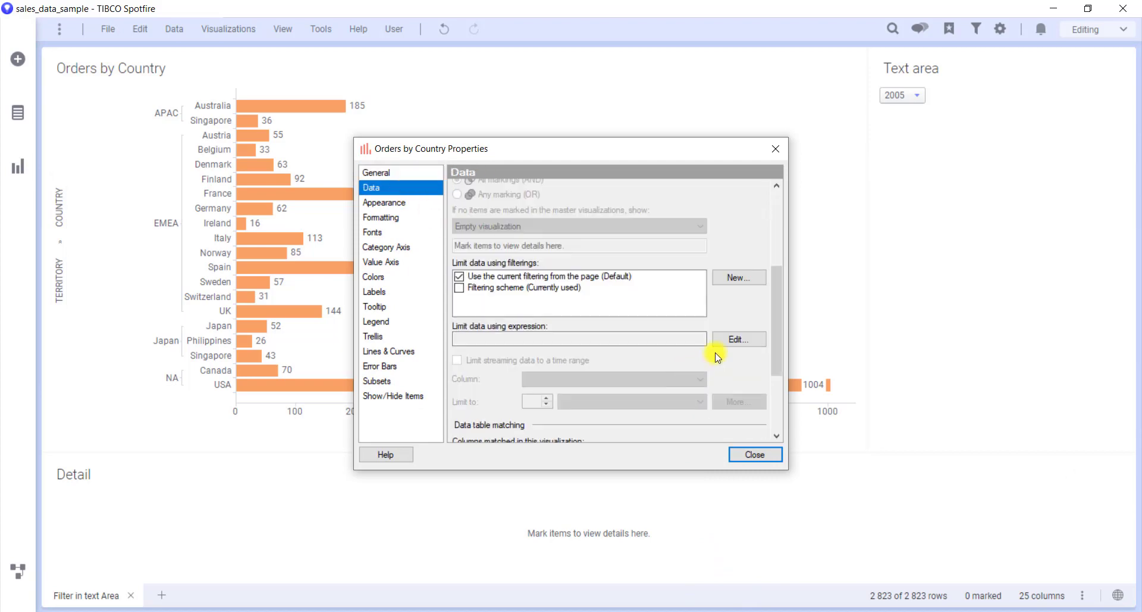
pyautogui.click(735, 339)
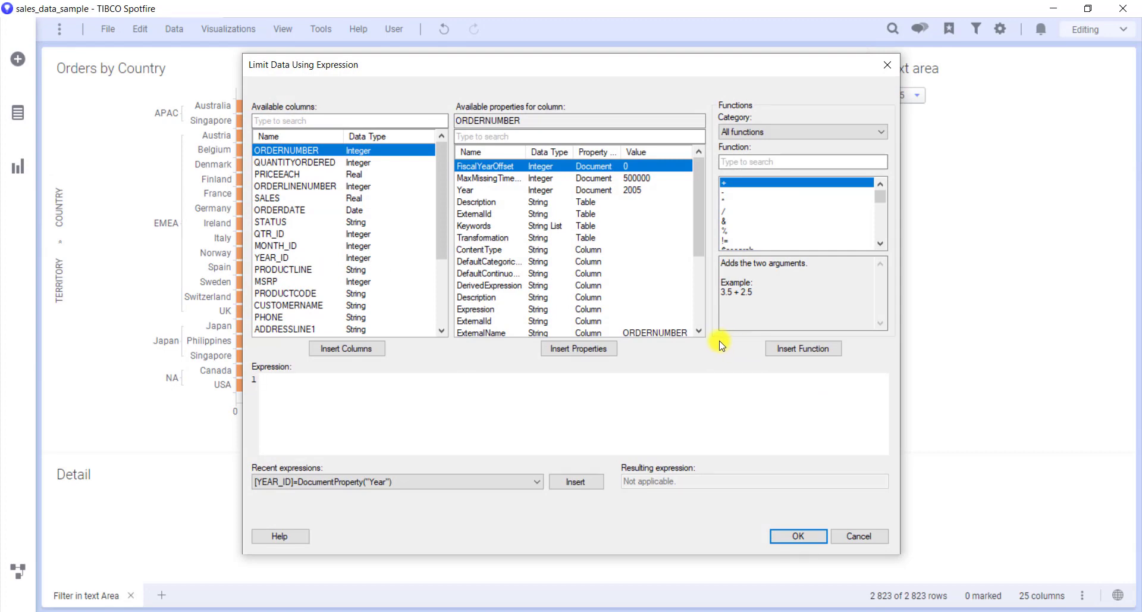
pyautogui.write('[')
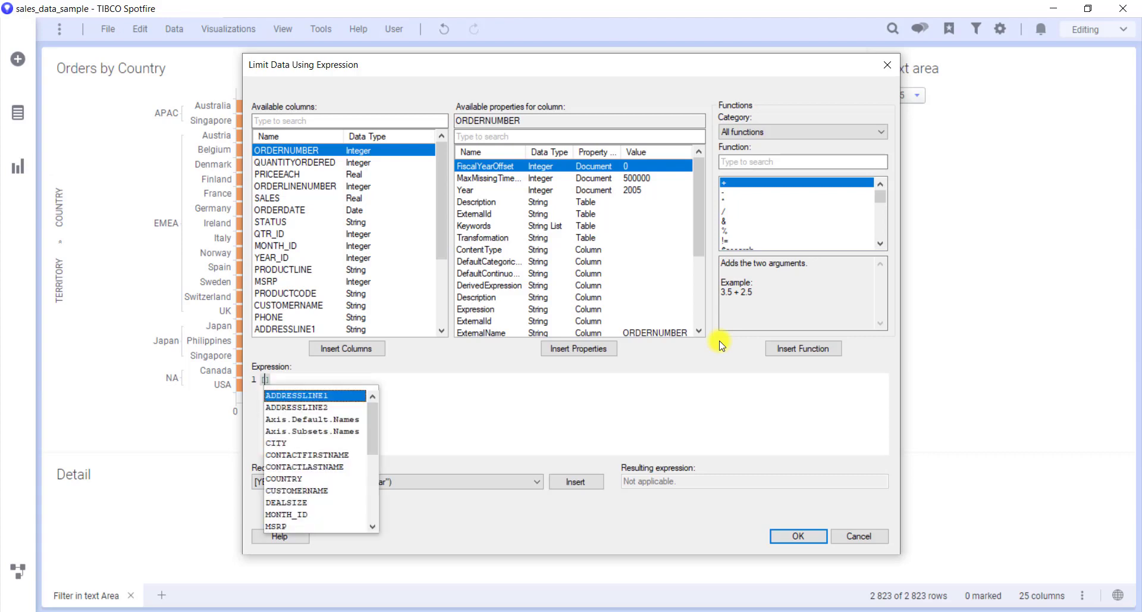
pyautogui.write('y')
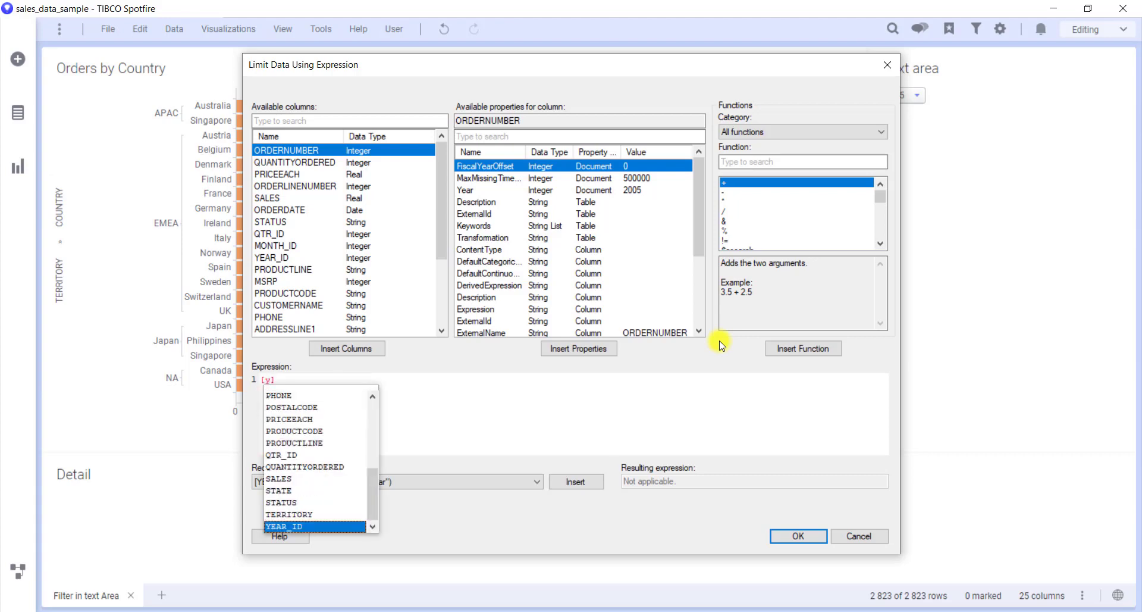
pyautogui.press('Return')
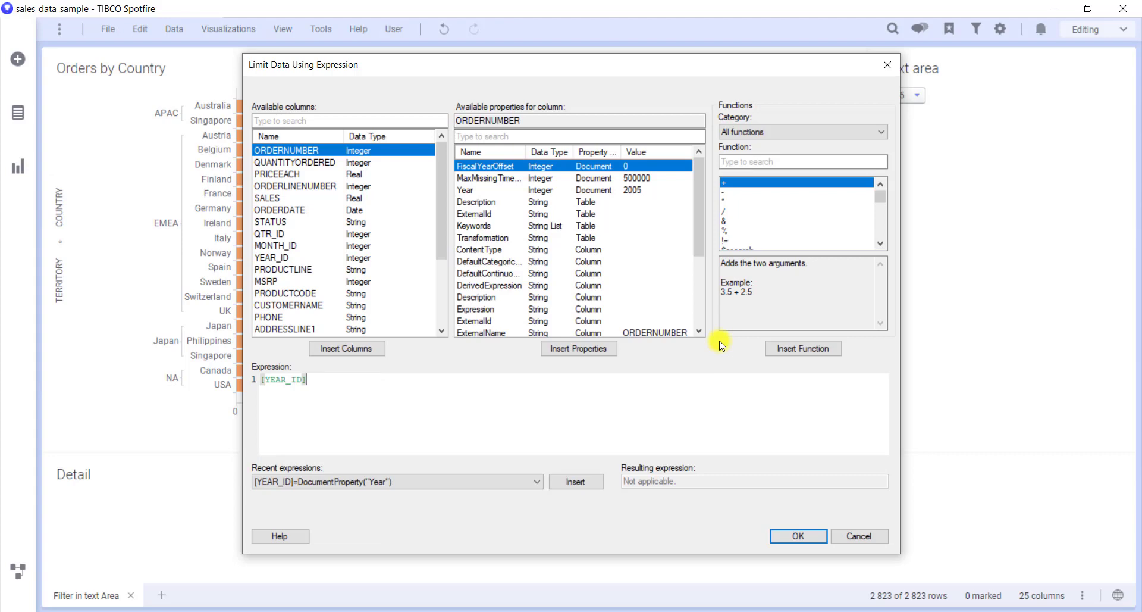
# Complete the limit expression as [YEAR_ID]=DocumentProperty("Year"), inserting the Year property as a value, and apply it to the chart.
pyautogui.click(538, 190)
pyautogui.rightClick(537, 191)
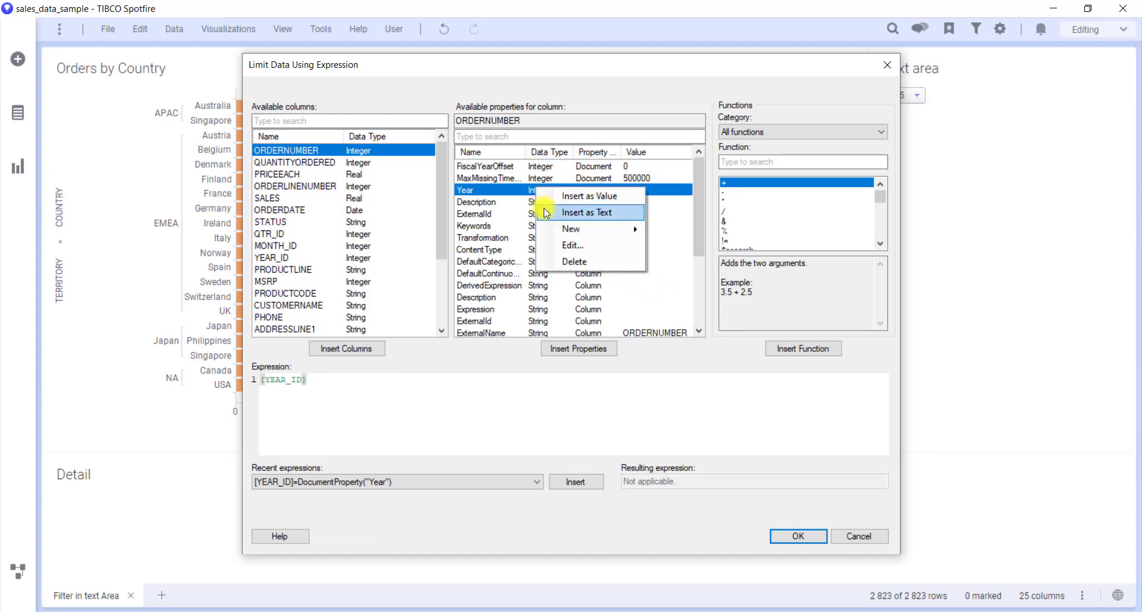
pyautogui.click(544, 197)
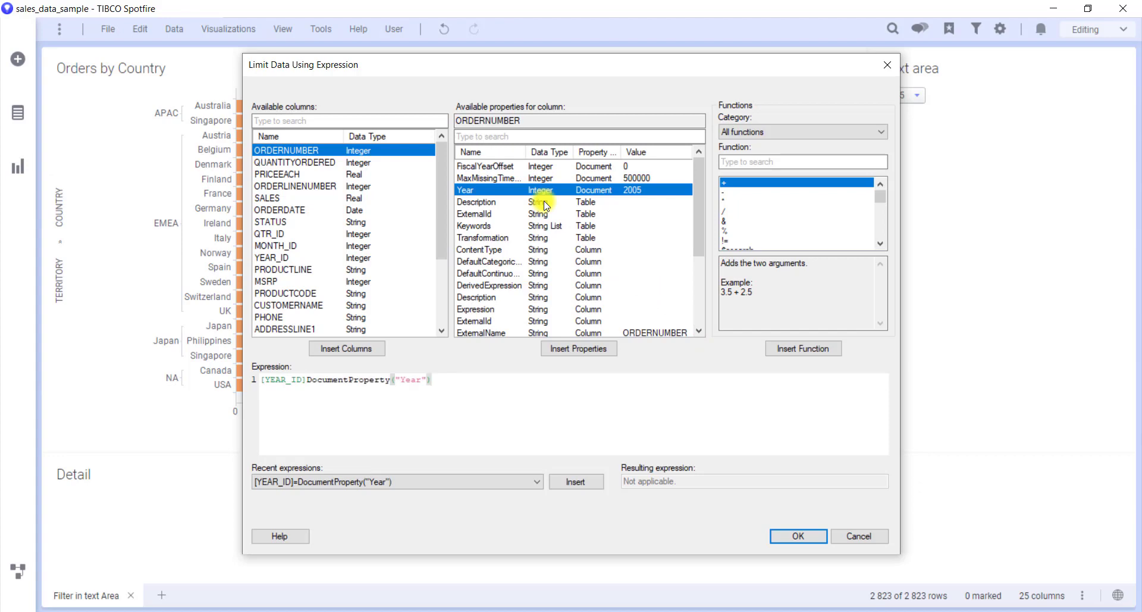
pyautogui.doubleClick(305, 377)
pyautogui.moveTo(307, 378); pyautogui.dragTo(488, 379)
pyautogui.click(307, 380)
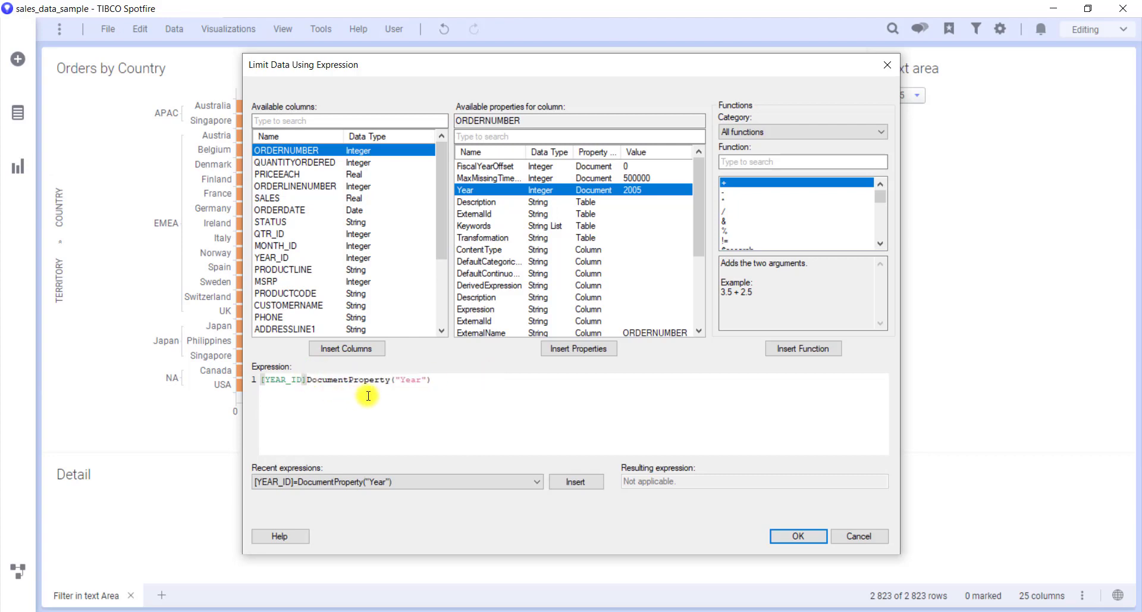
pyautogui.write('=')
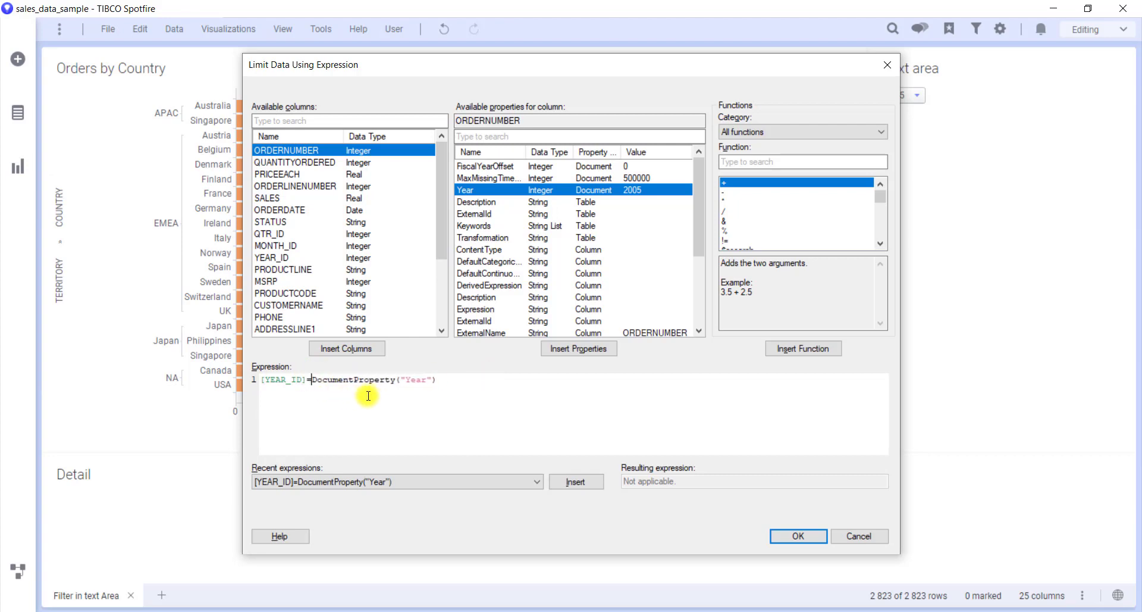
pyautogui.press('alt')
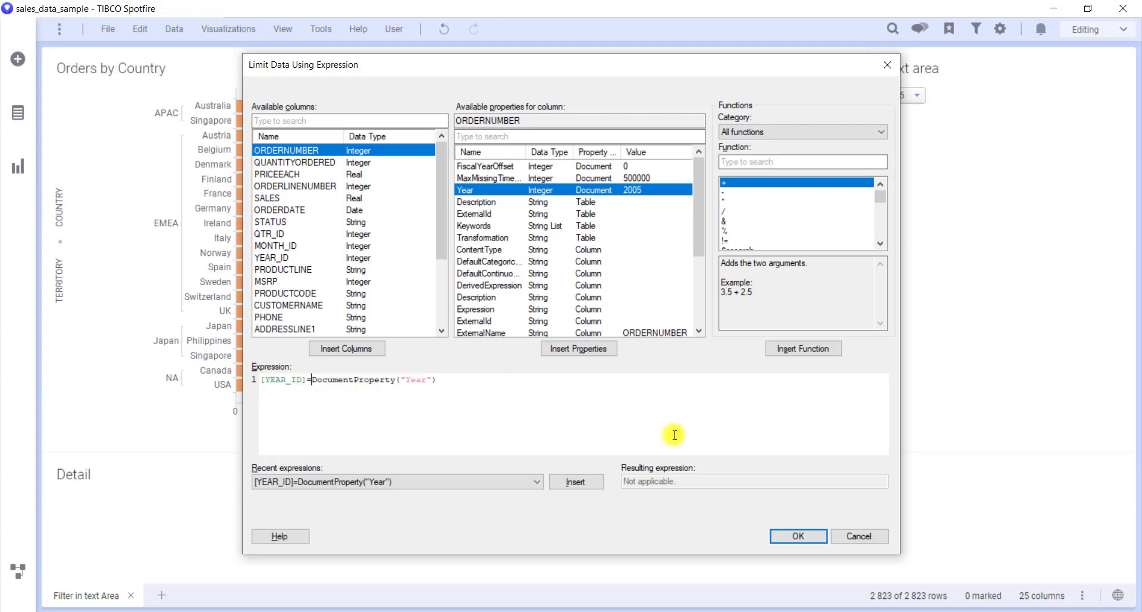
pyautogui.click(798, 535)
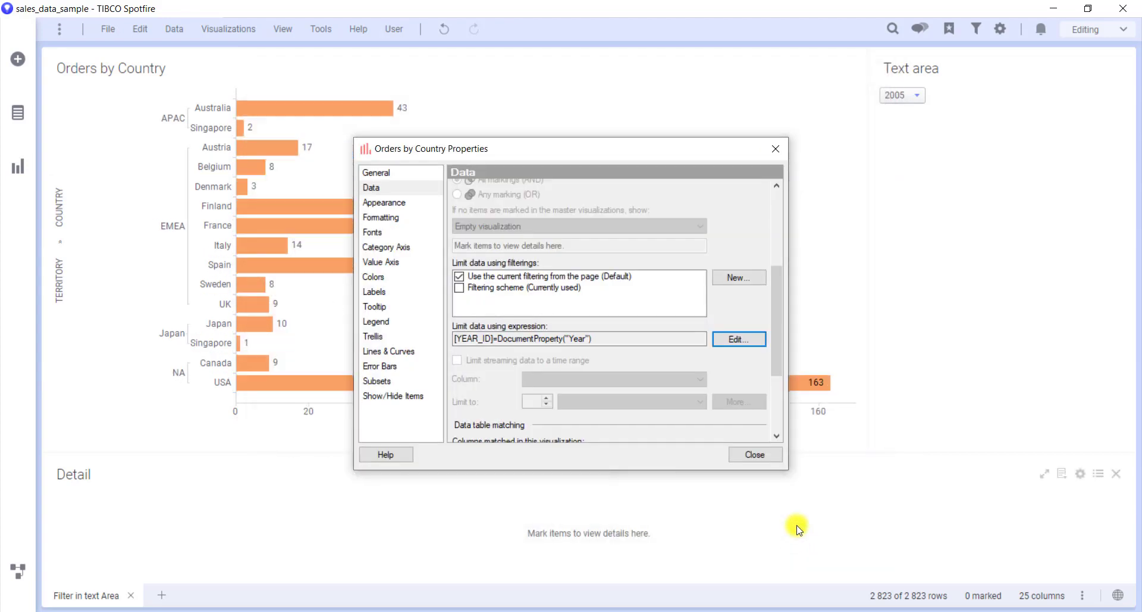
pyautogui.click(754, 454)
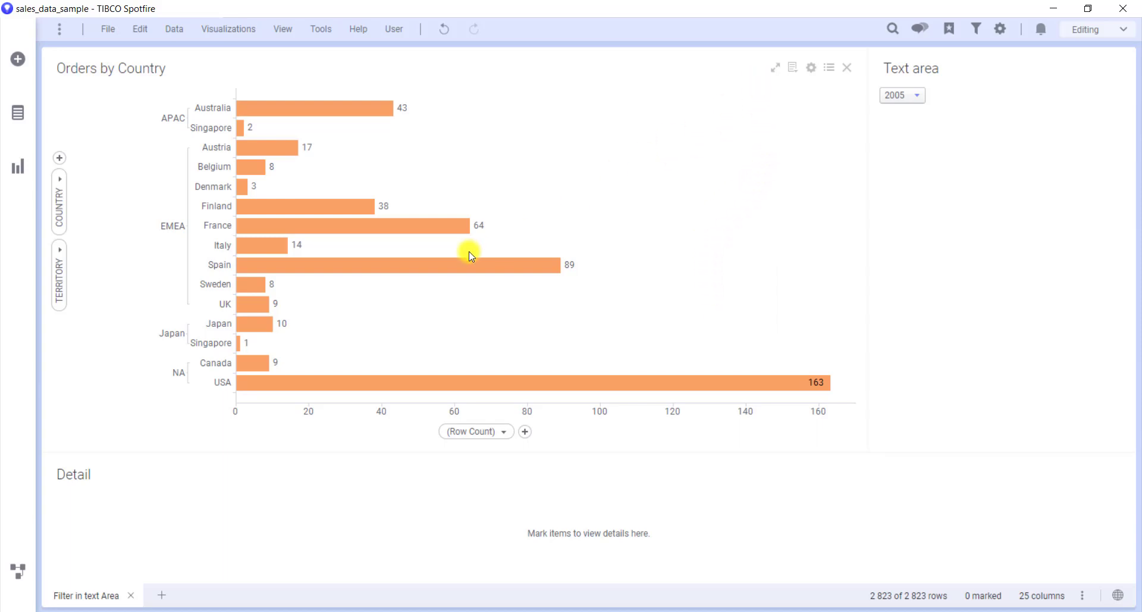
# Mark all bars in the Orders by Country chart, check the YEAR_ID values in the Detail table, and clear the marking.
pyautogui.moveTo(682, 88); pyautogui.dragTo(215, 394)
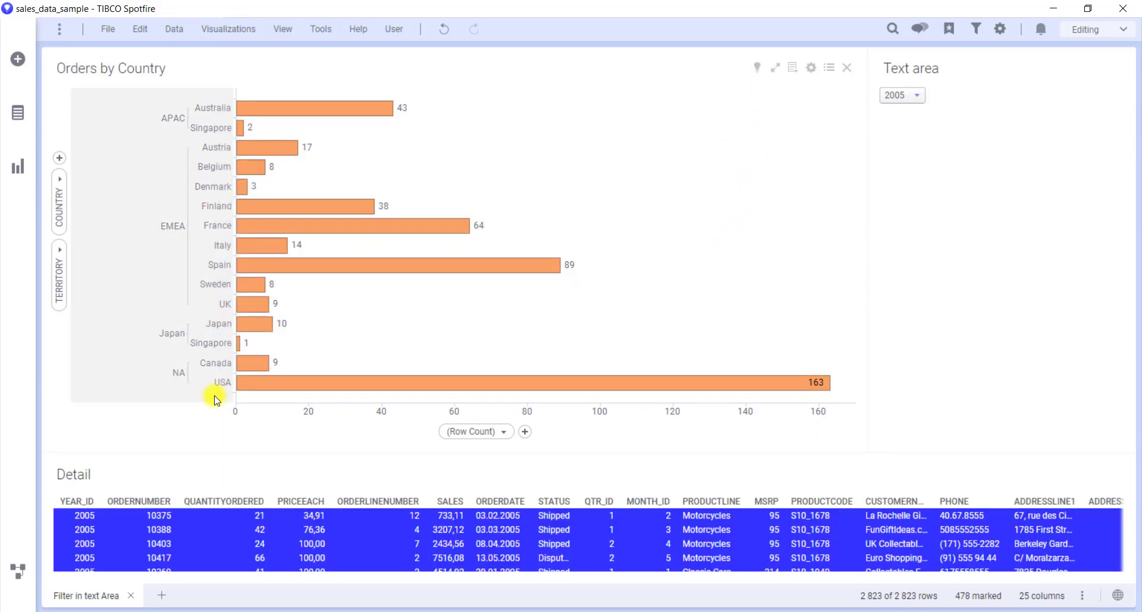
pyautogui.scroll(-1, 95, 524)
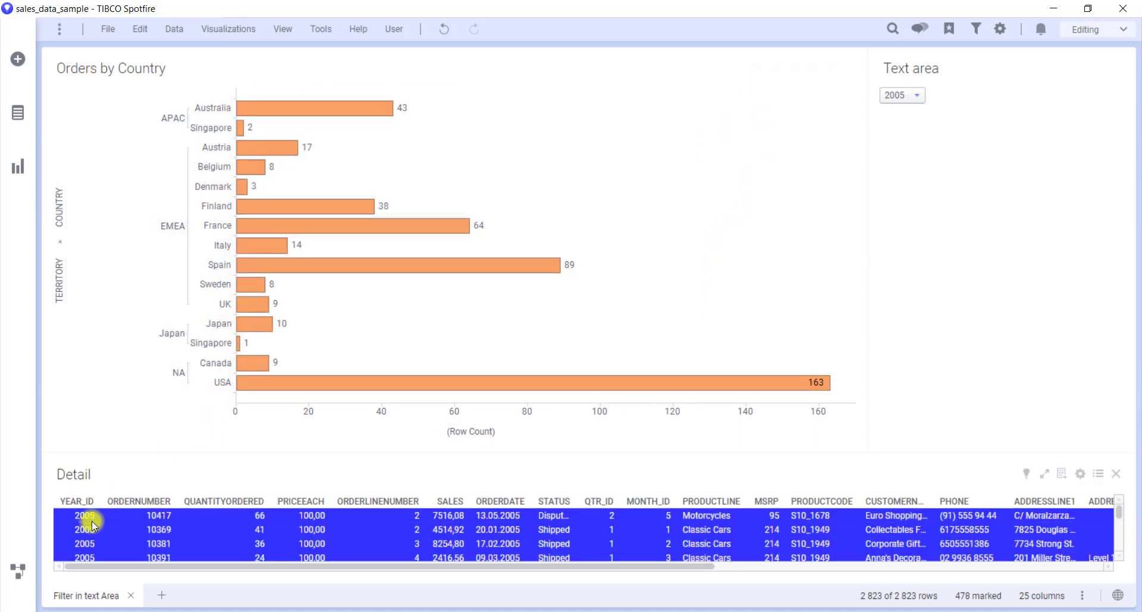
pyautogui.moveTo(1119, 509); pyautogui.dragTo(1122, 444)
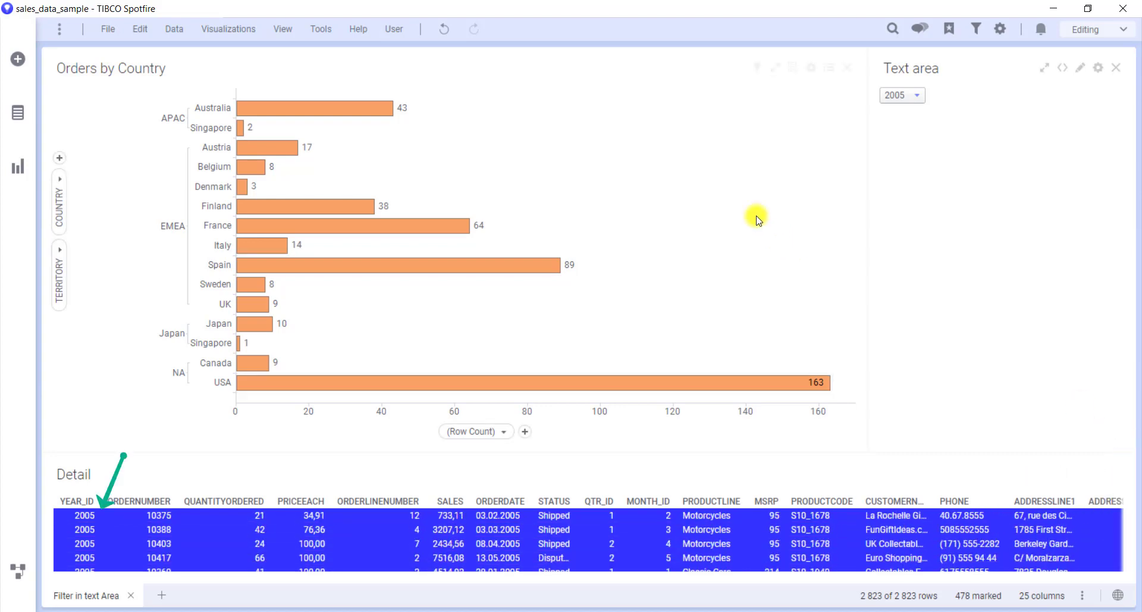
pyautogui.click(597, 116)
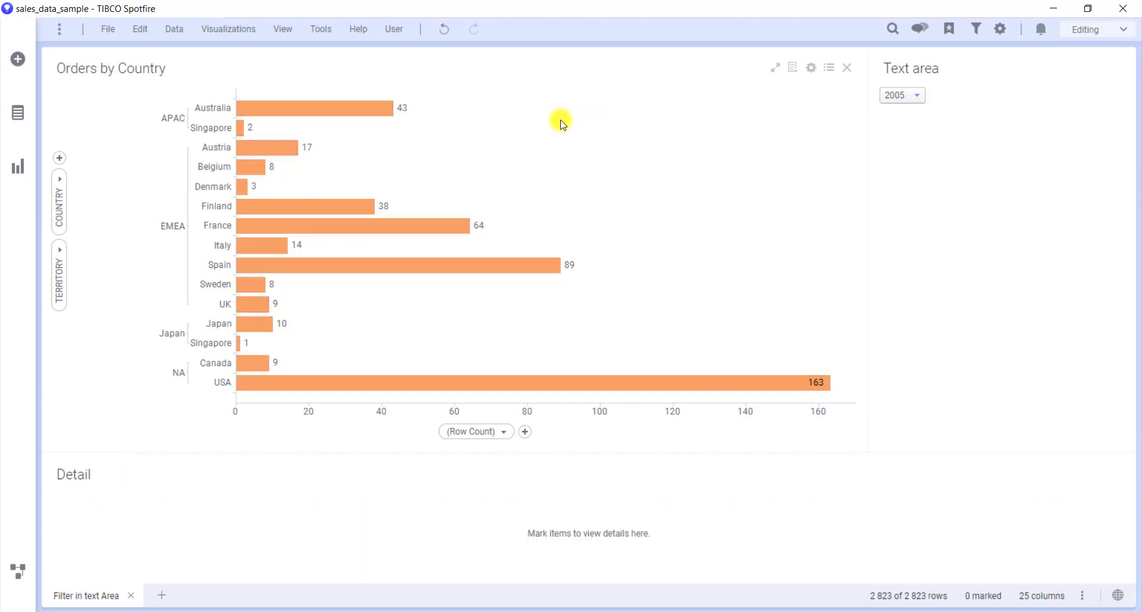
# Change the Orders by Country chart's title to "Orders by Country - ${Year}", inserting the Year property as the dynamic part.
pyautogui.rightClick(289, 141)
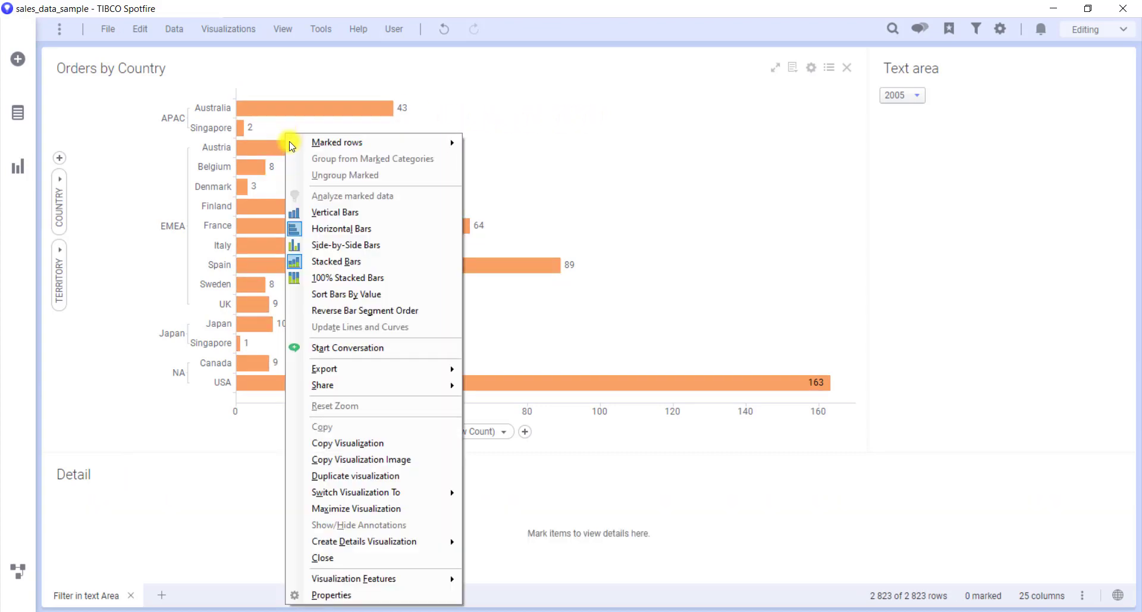
pyautogui.click(397, 594)
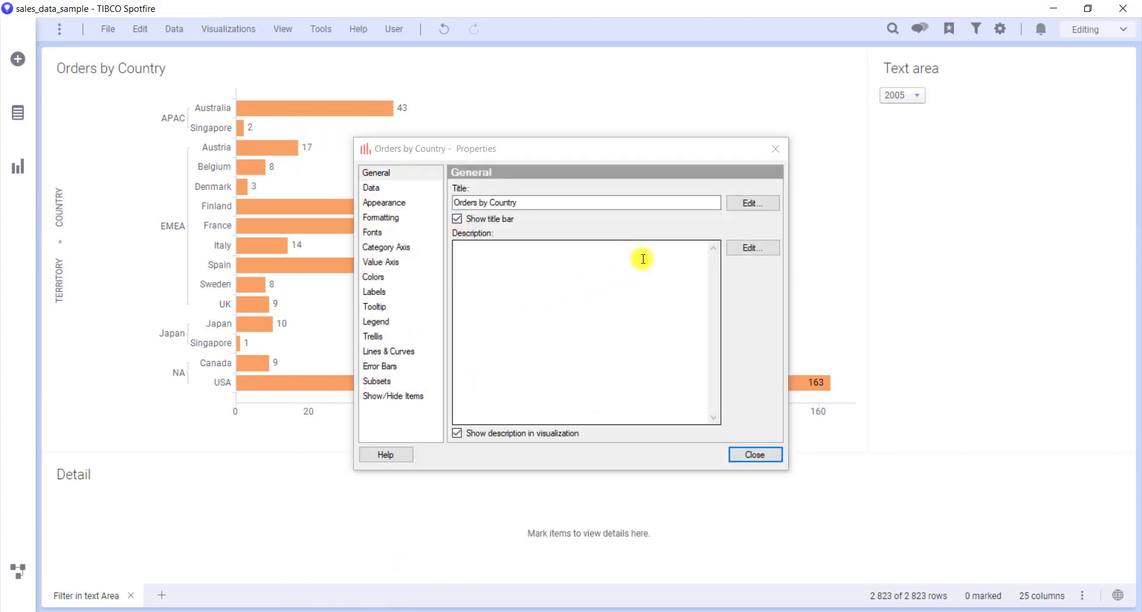
pyautogui.click(737, 205)
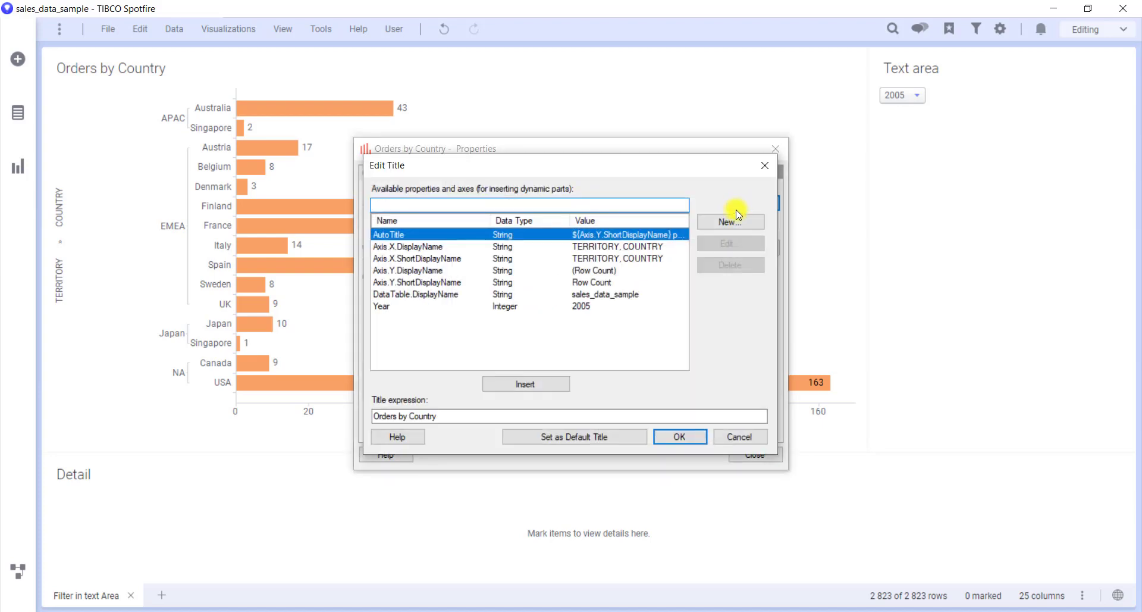
pyautogui.click(581, 412)
pyautogui.write('-')
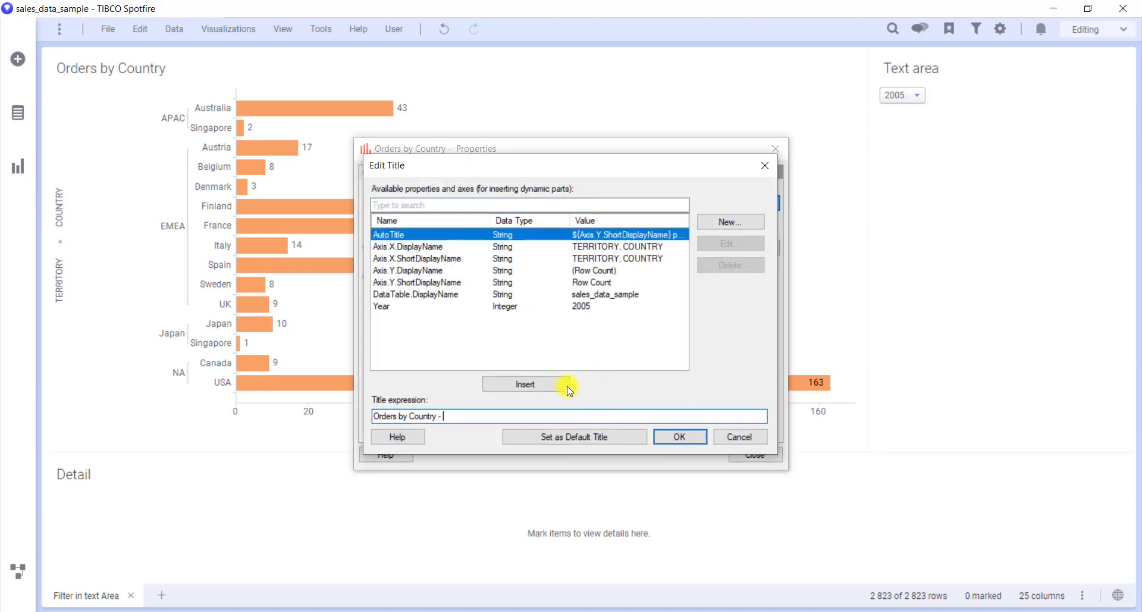
pyautogui.click(527, 306)
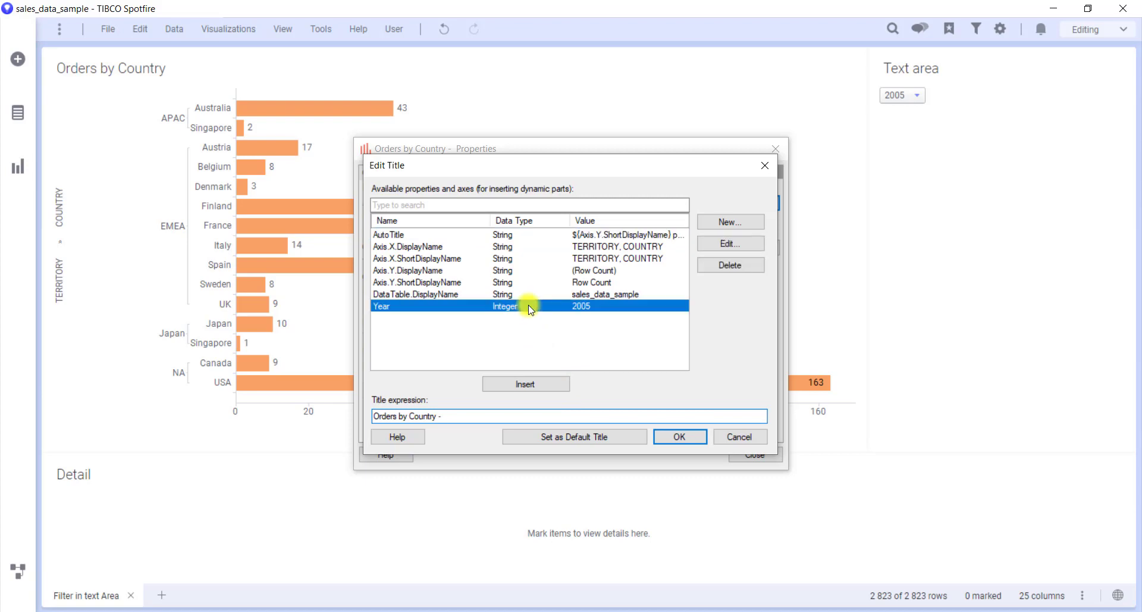
pyautogui.click(542, 385)
pyautogui.click(680, 439)
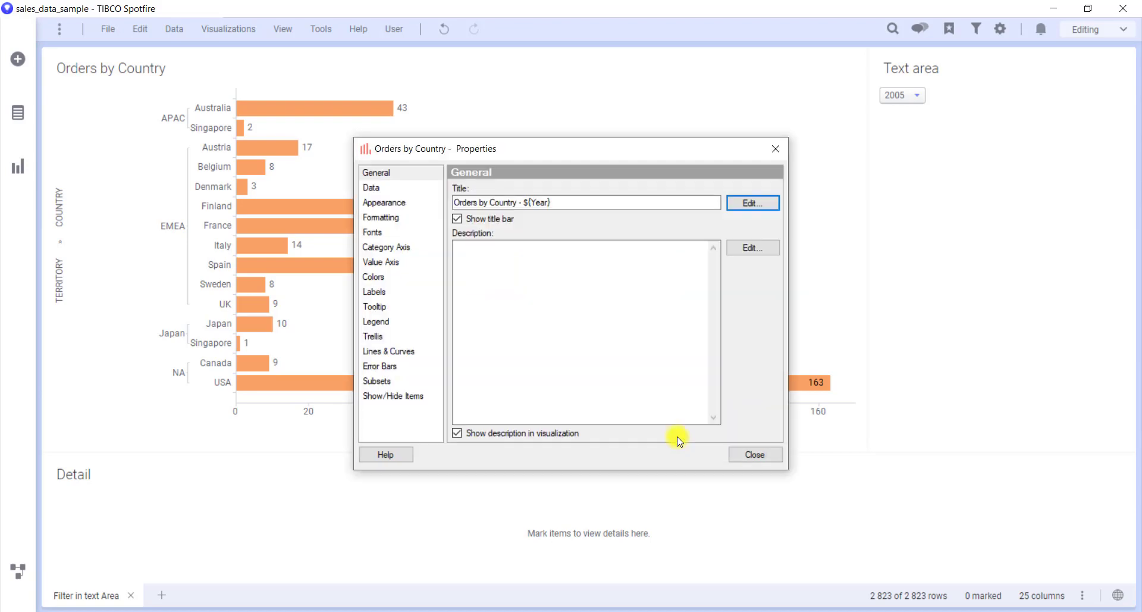
pyautogui.click(747, 455)
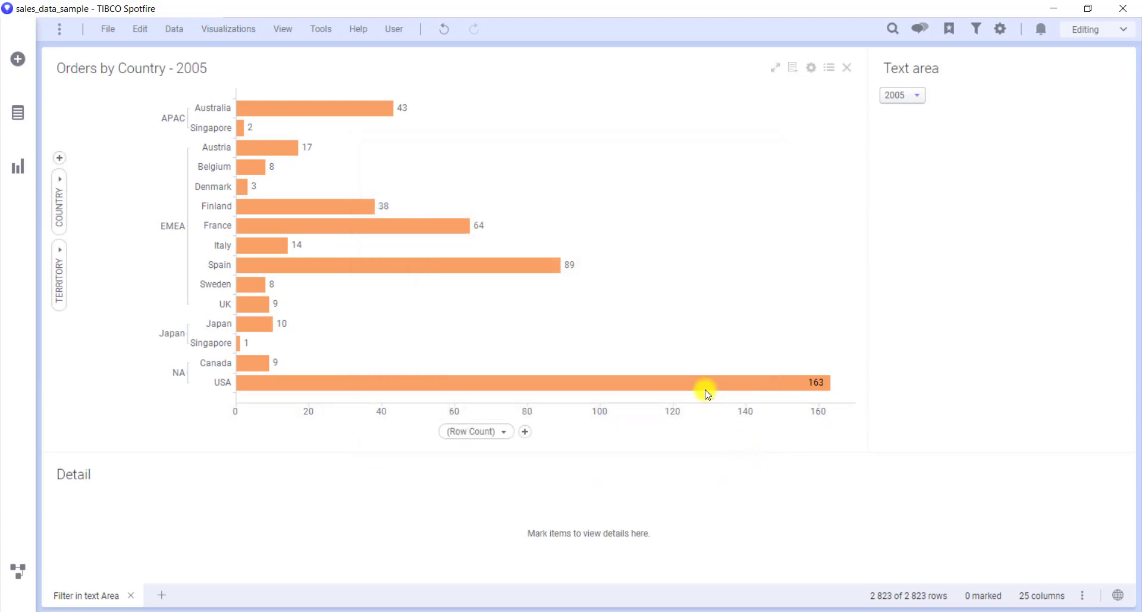
# Switch the text area's year drop-down to 2004, 2003 and back to 2005 to check the chart's bars and title.
pyautogui.click(920, 107)
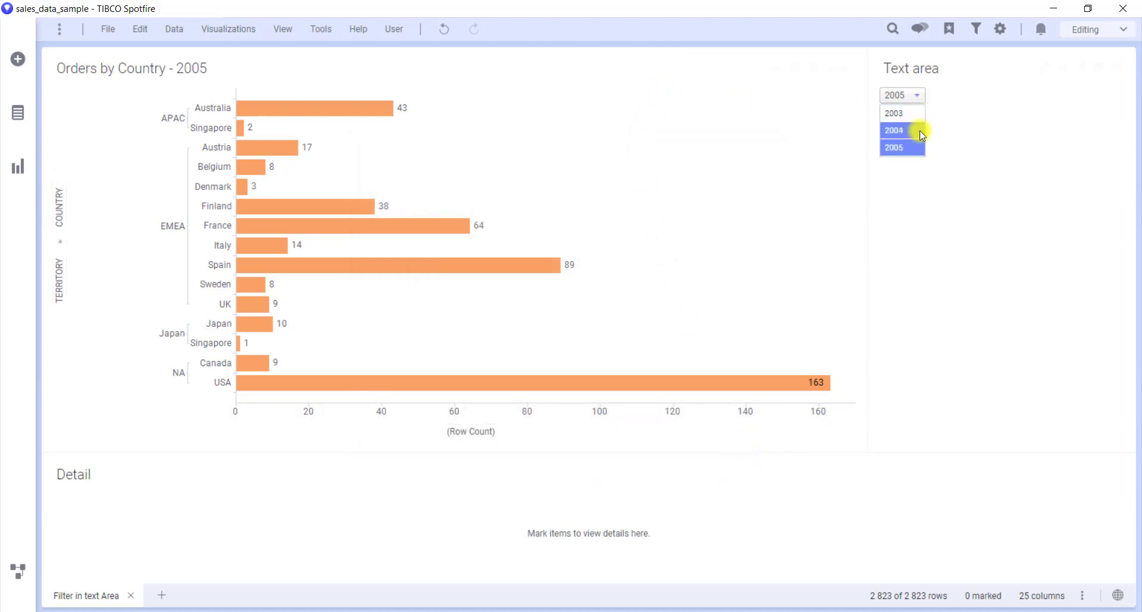
pyautogui.click(919, 131)
pyautogui.click(909, 103)
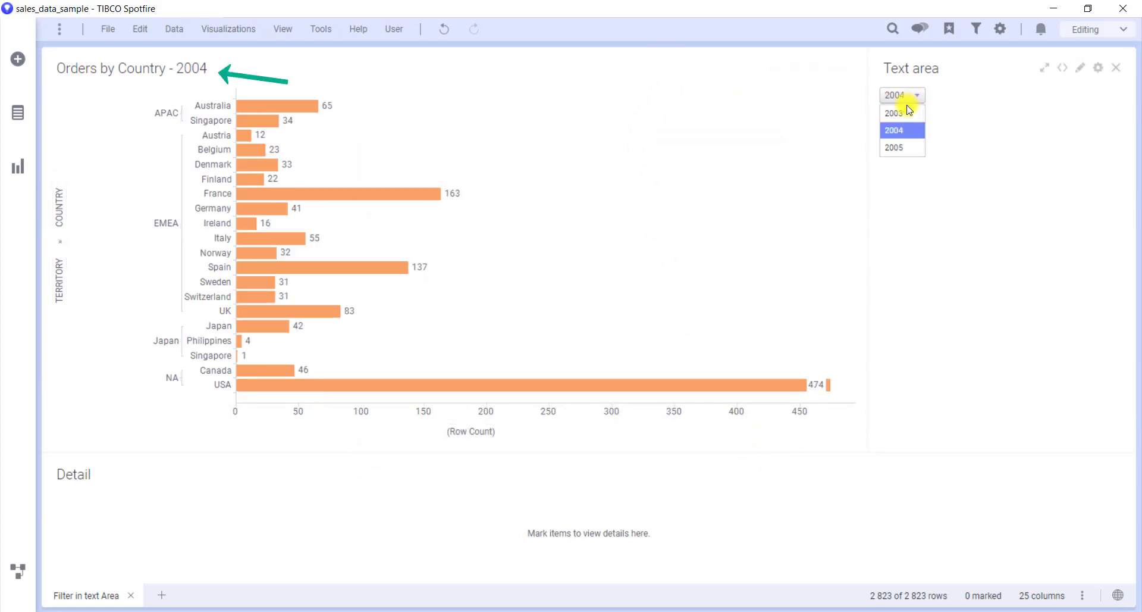
pyautogui.click(905, 112)
pyautogui.click(904, 101)
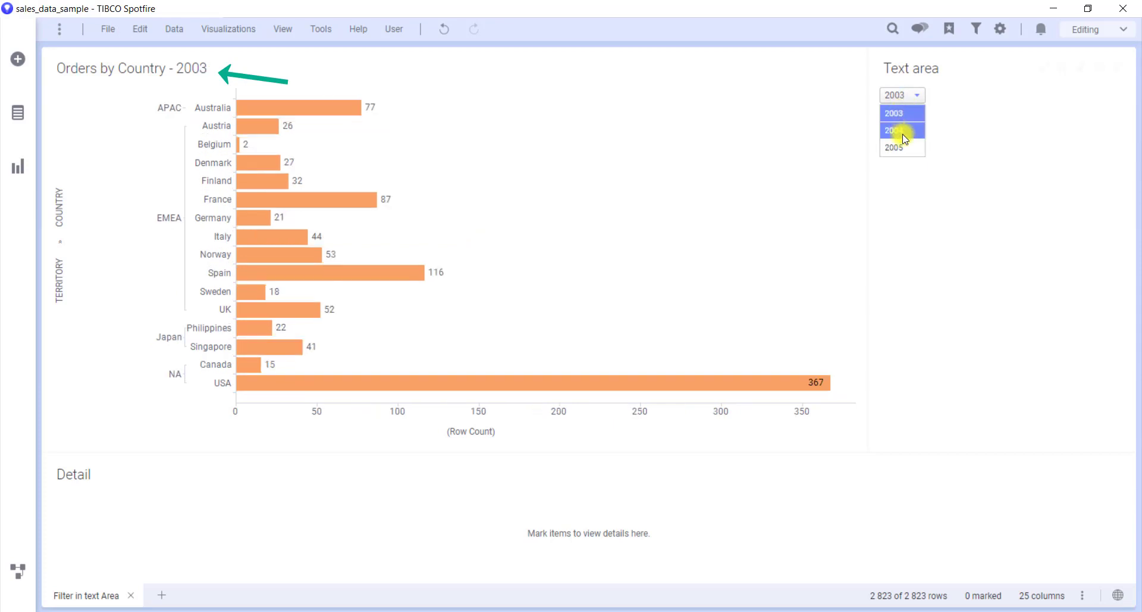
pyautogui.click(903, 138)
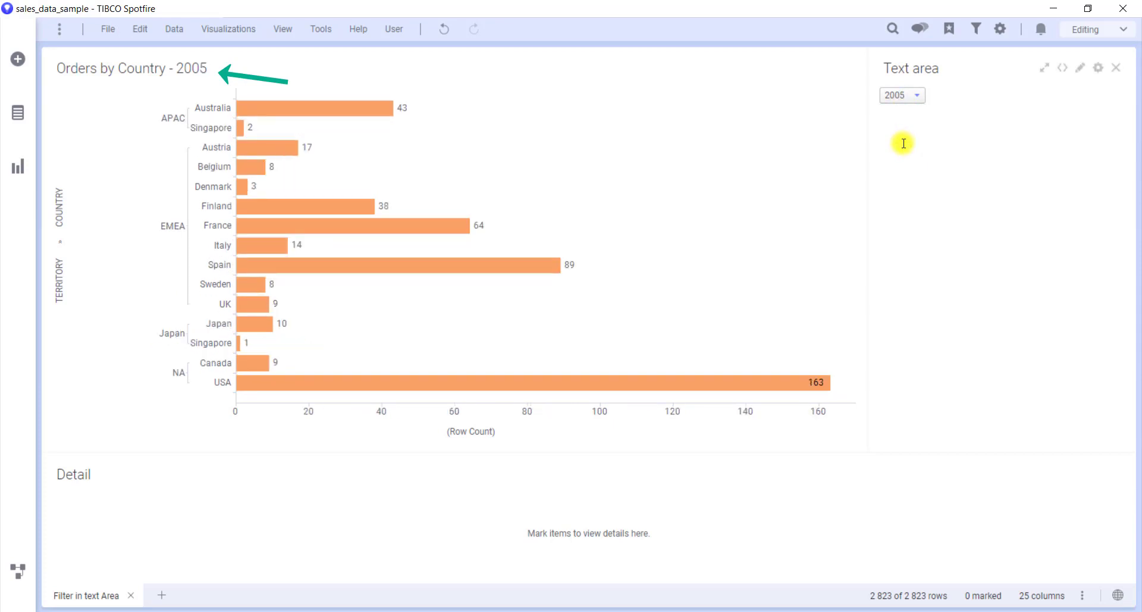